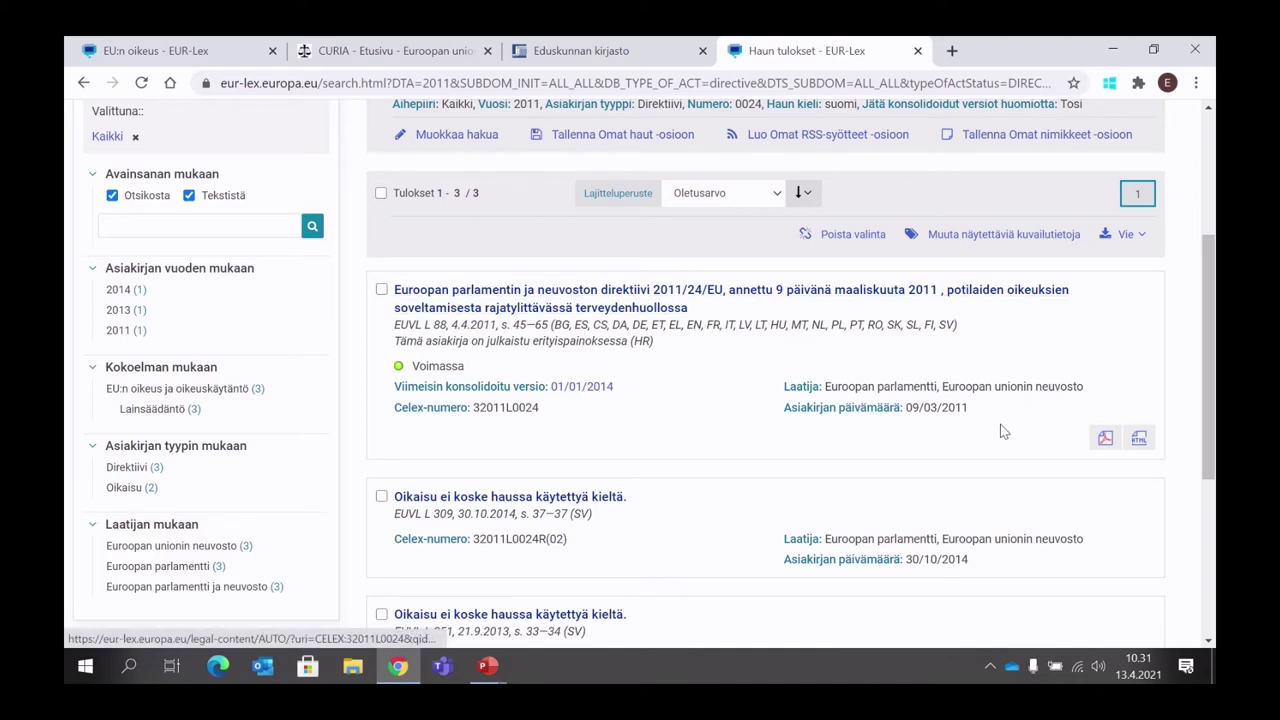
# Step: Open directive 2011/24/EU on patients' rights in cross-border healthcare from the search results
pyautogui.scroll(-1, 724, 346)
pyautogui.scroll(-1, 724, 346)
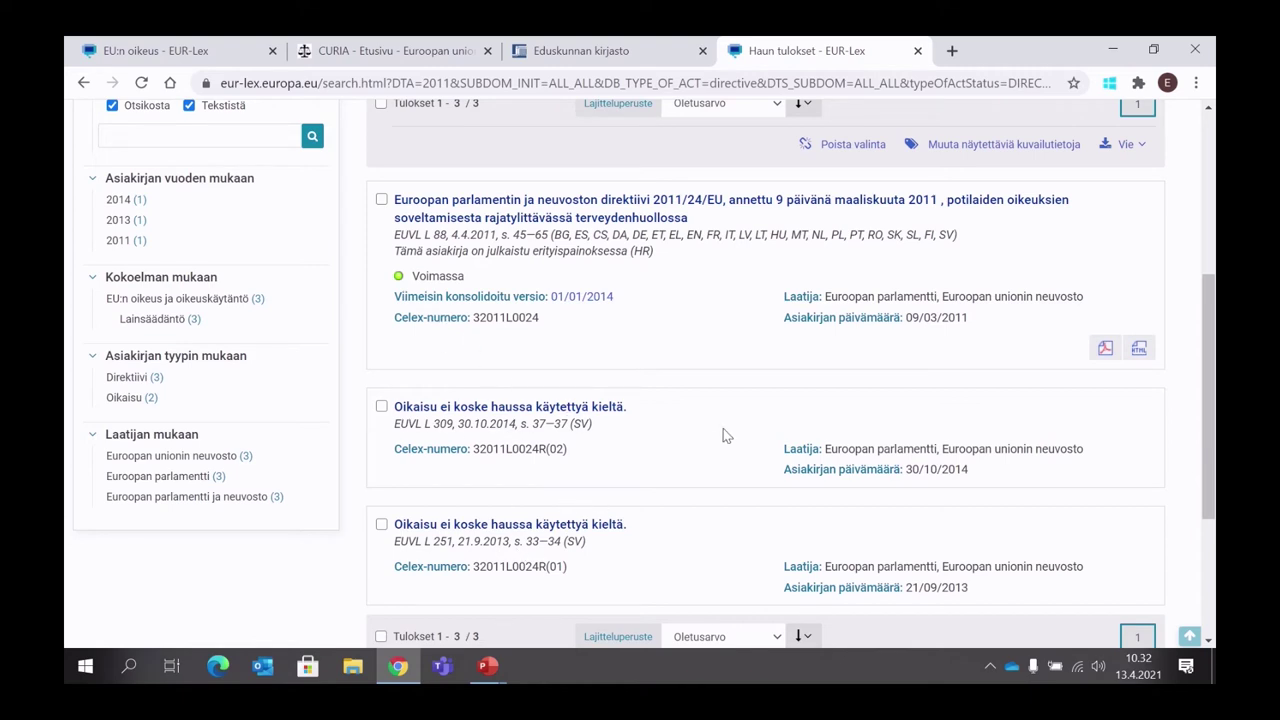
pyautogui.scroll(1, 630, 350)
pyautogui.click(583, 308)
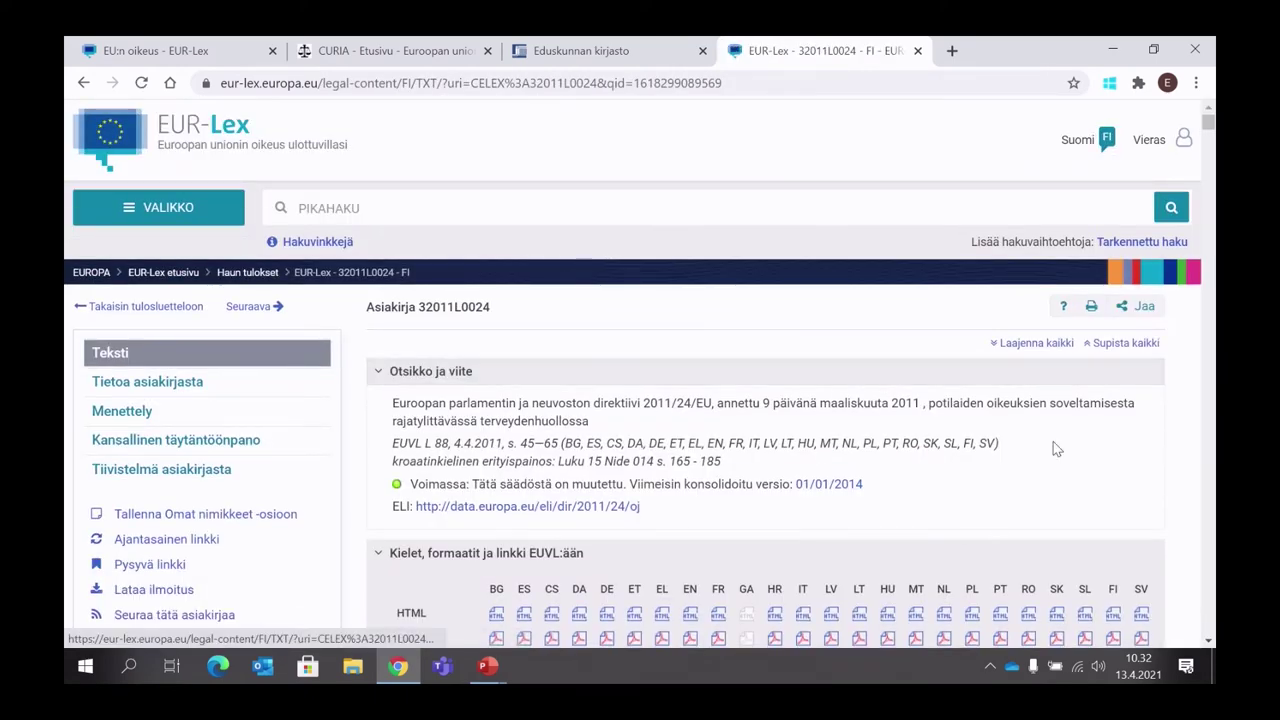
# Step: Show the national implementation information (Kansallinen täytäntöönpano) for directive 2011/24/EU
pyautogui.scroll(-2, 905, 390)
pyautogui.scroll(2, 907, 386)
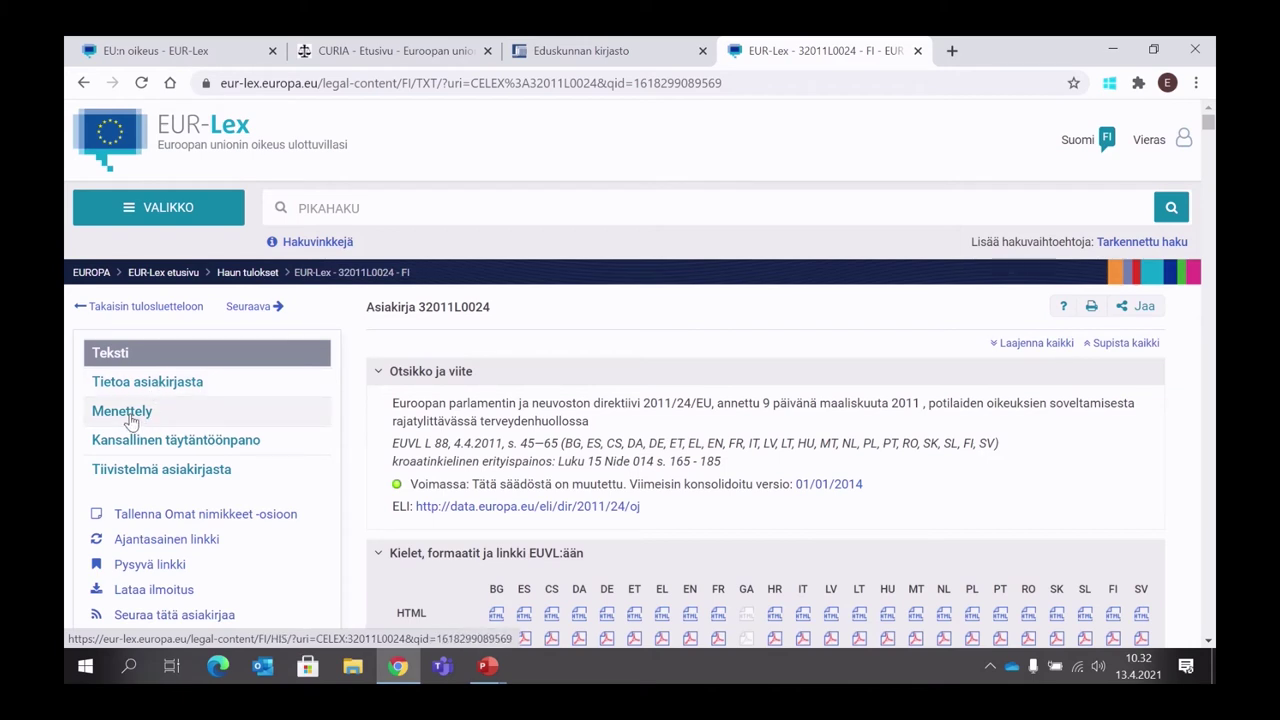
pyautogui.scroll(-3, 340, 450)
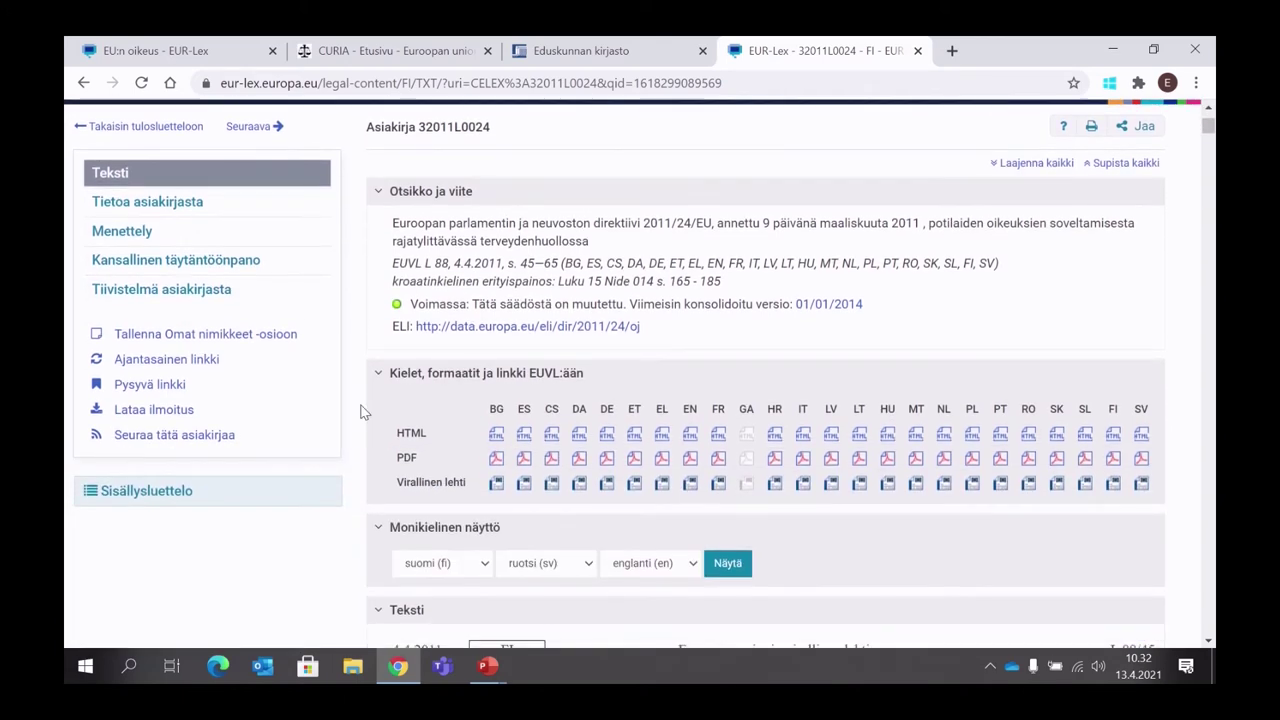
pyautogui.click(168, 266)
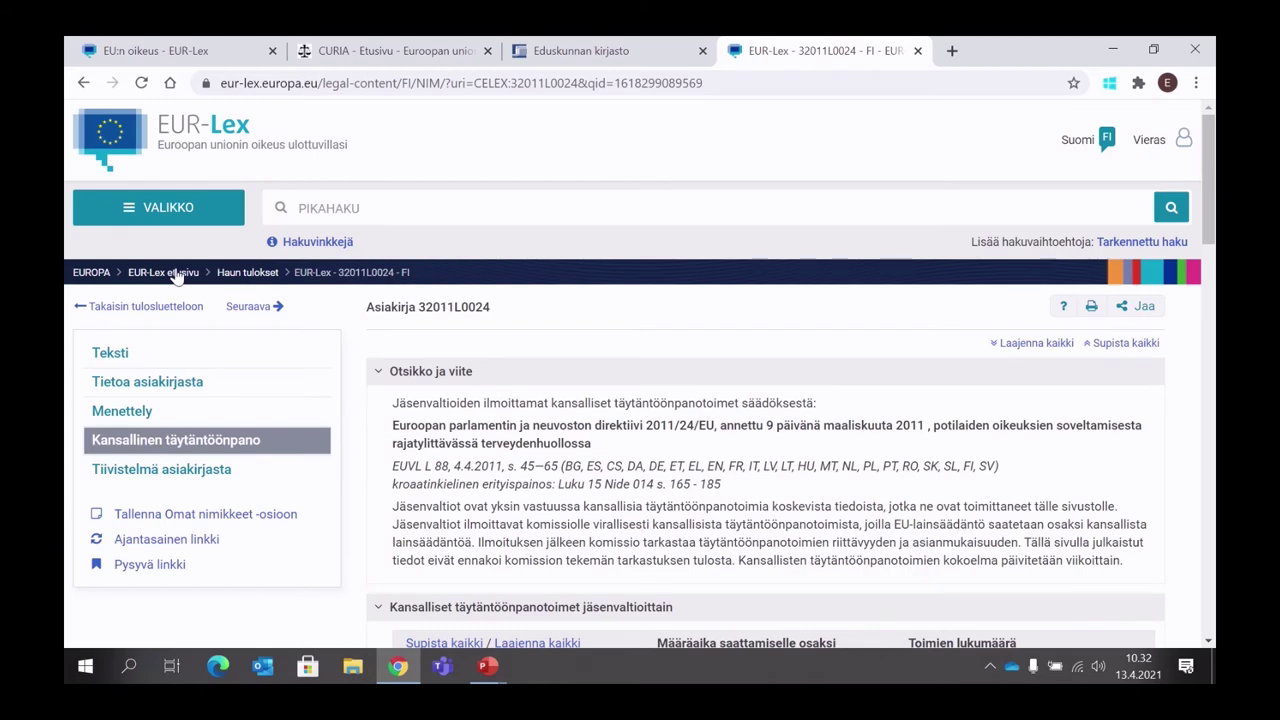
# Step: Expand the Suomi entry in the directive's list of national implementing measures by member state
pyautogui.scroll(-3, 858, 402)
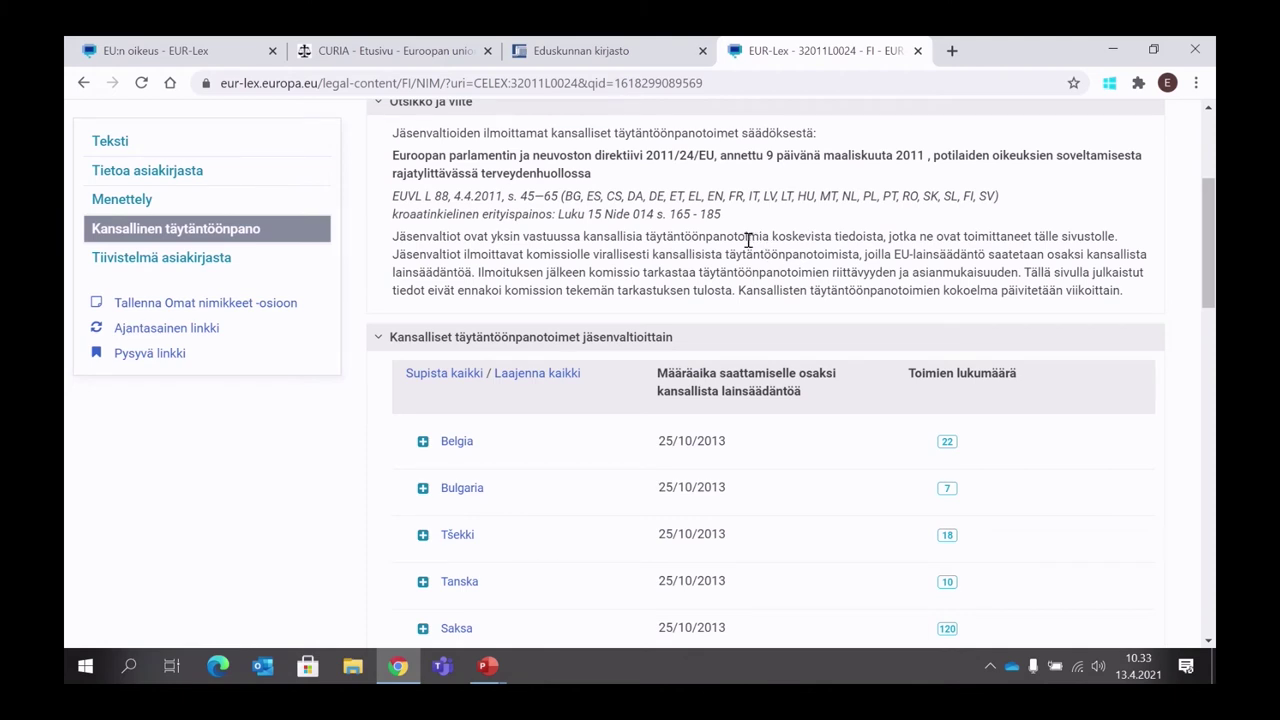
pyautogui.scroll(-1, 706, 262)
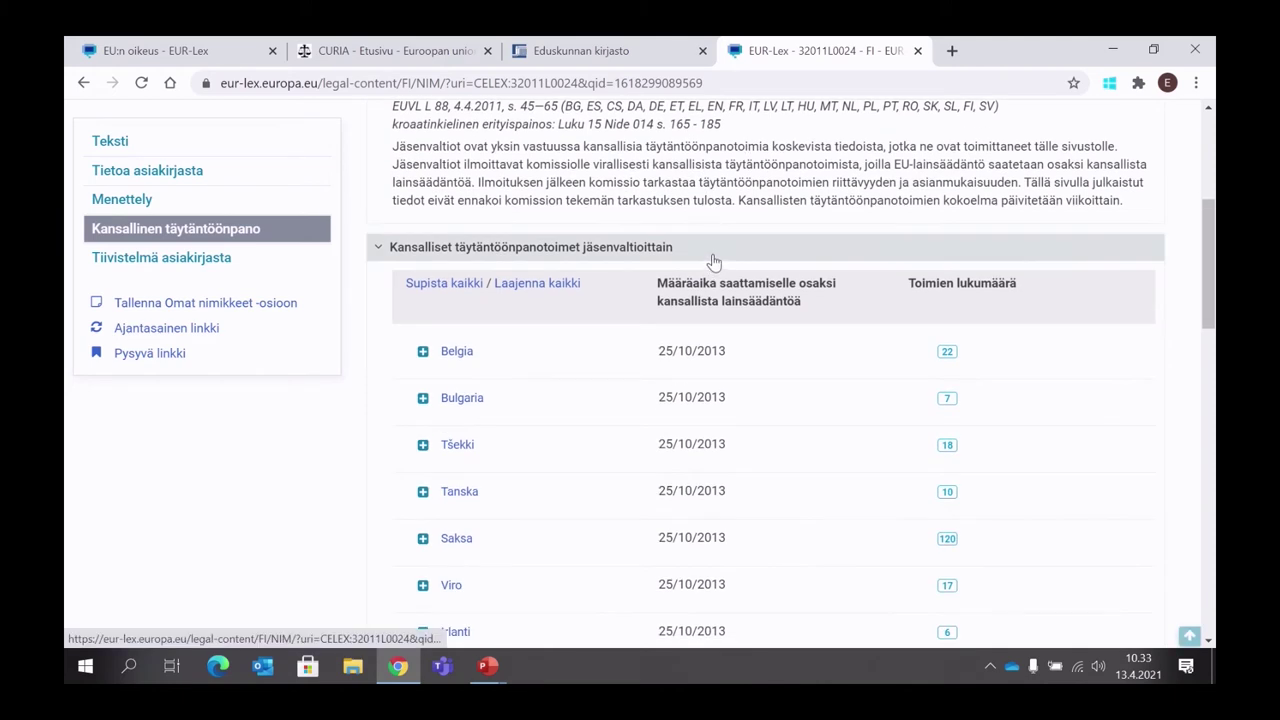
pyautogui.scroll(-2, 713, 262)
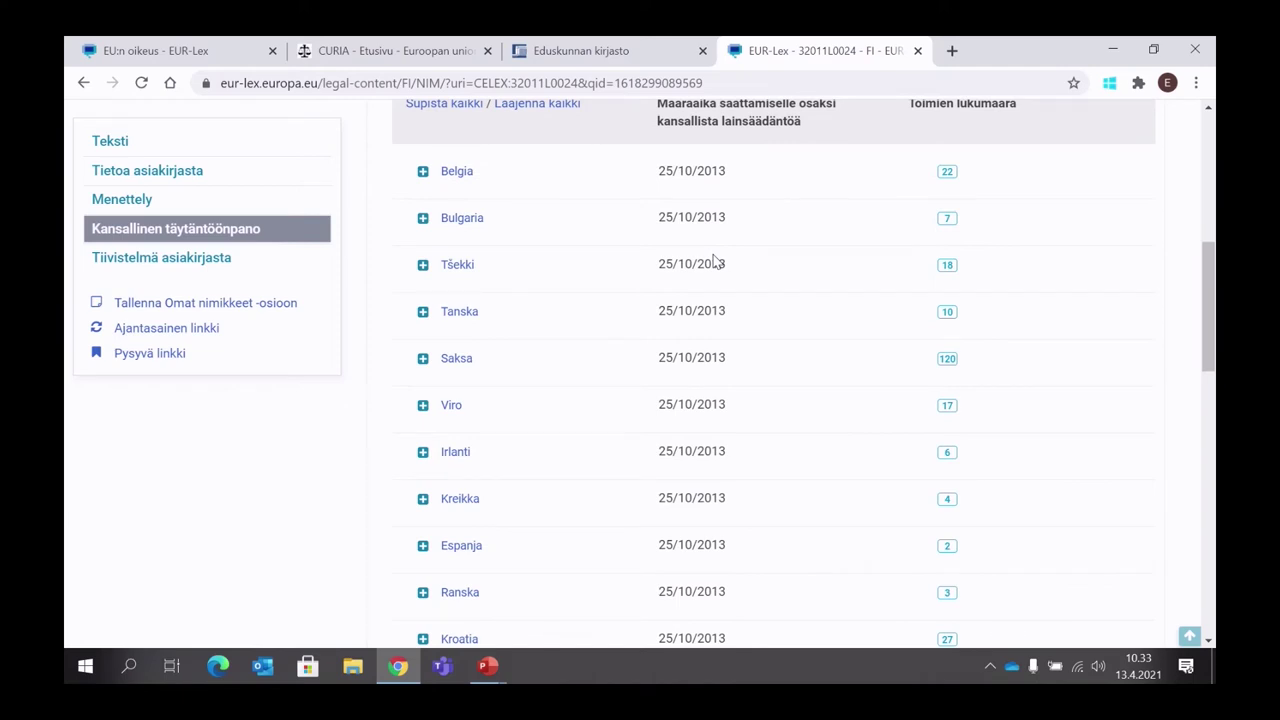
pyautogui.scroll(-2, 713, 262)
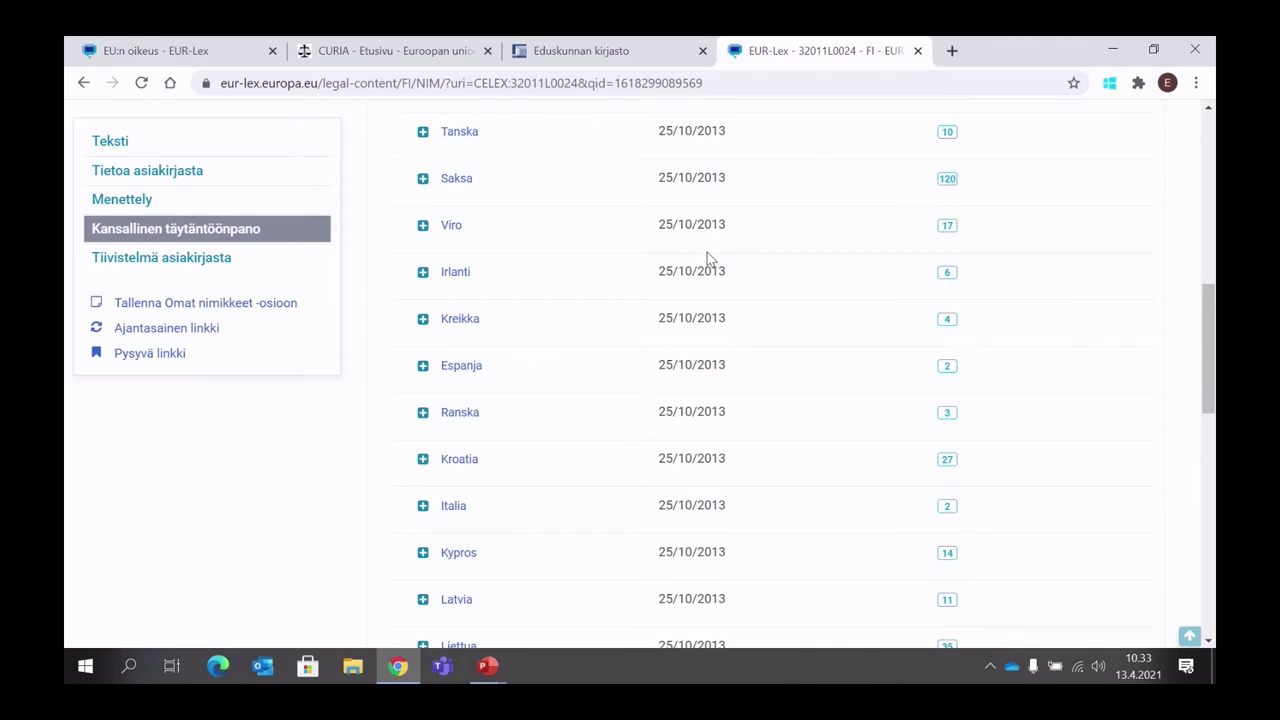
pyautogui.scroll(-2, 707, 259)
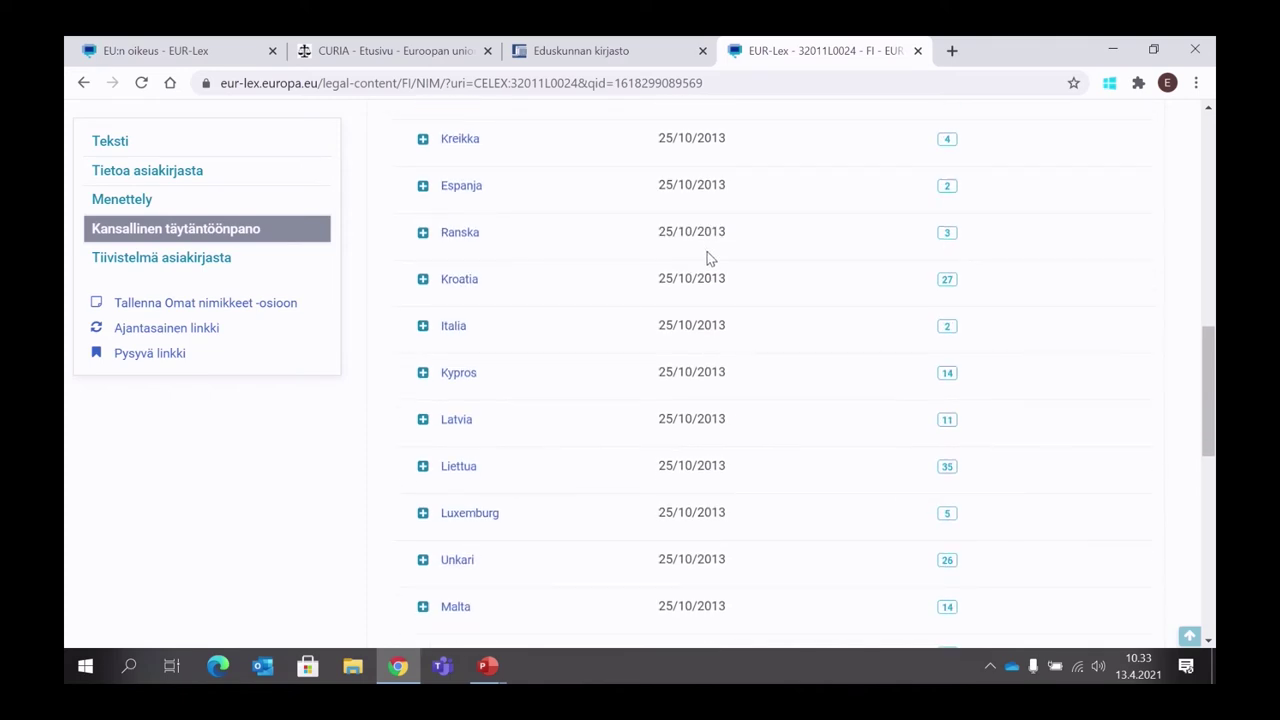
pyautogui.scroll(-5, 707, 259)
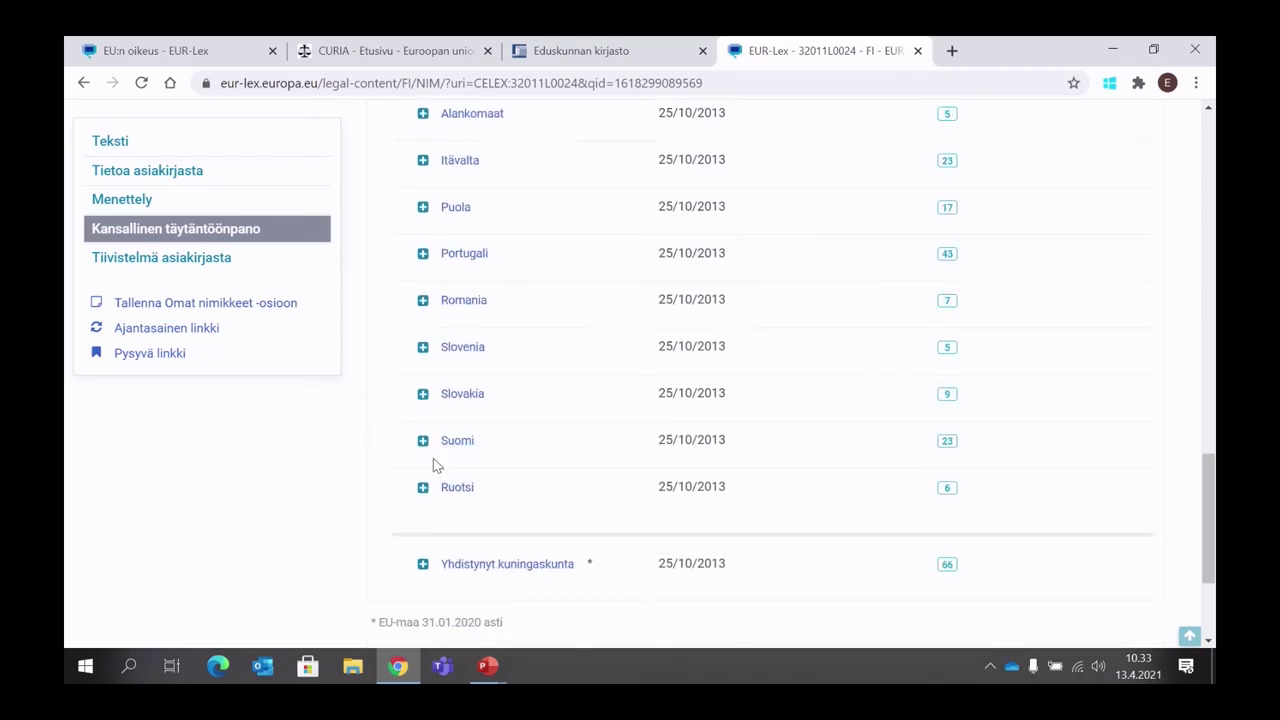
pyautogui.click(421, 443)
# Step: Examine the Finnish implementing measures listed for the directive and collapse the Suomi entry
pyautogui.scroll(-4, 733, 493)
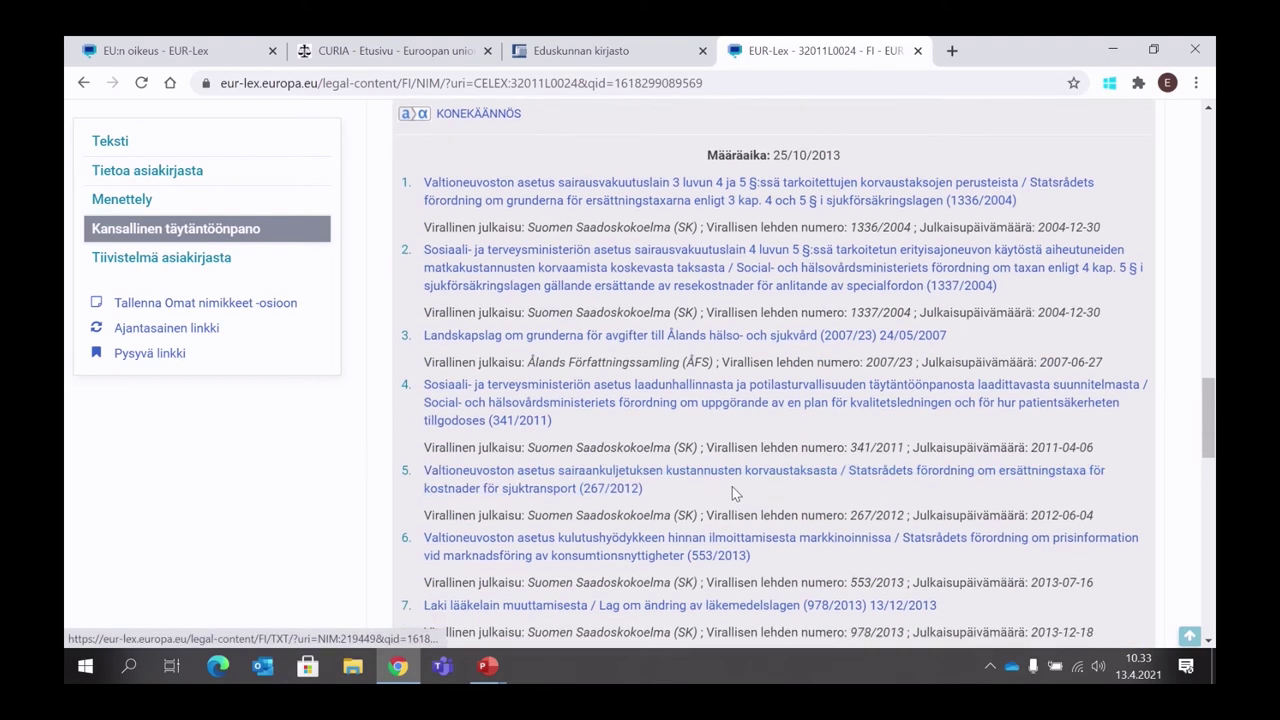
pyautogui.scroll(-3, 733, 493)
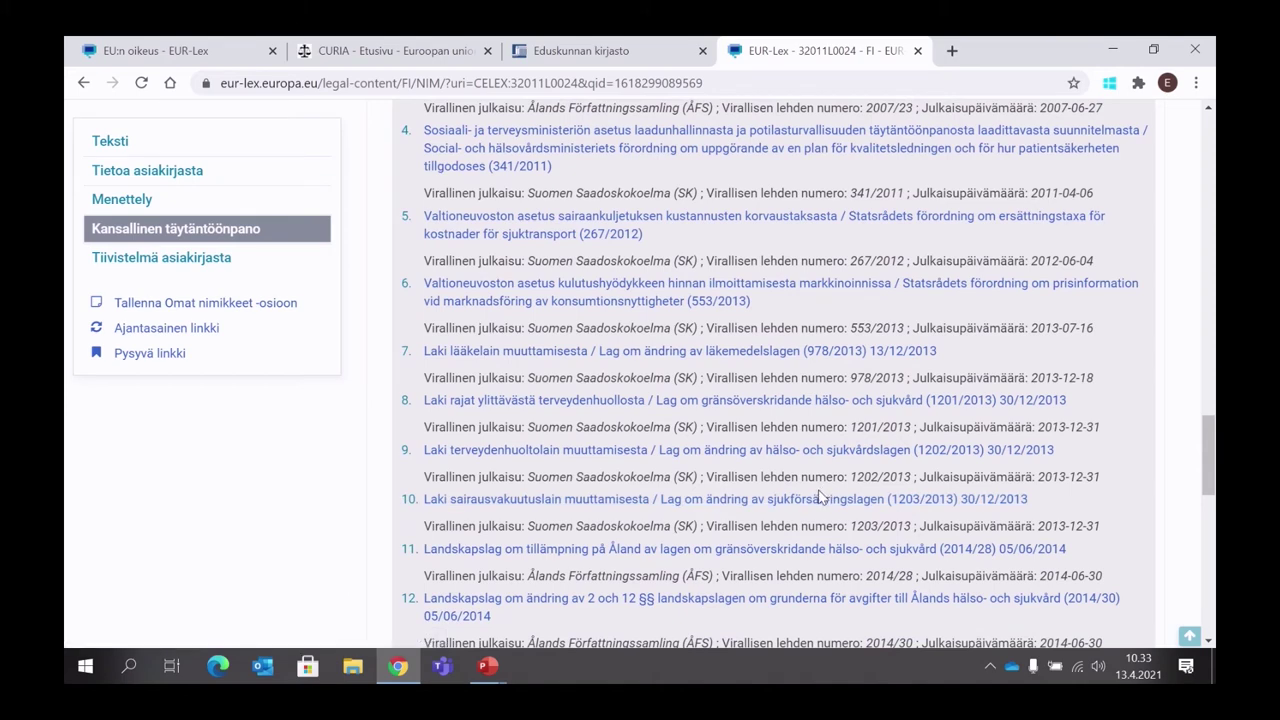
pyautogui.scroll(4, 818, 495)
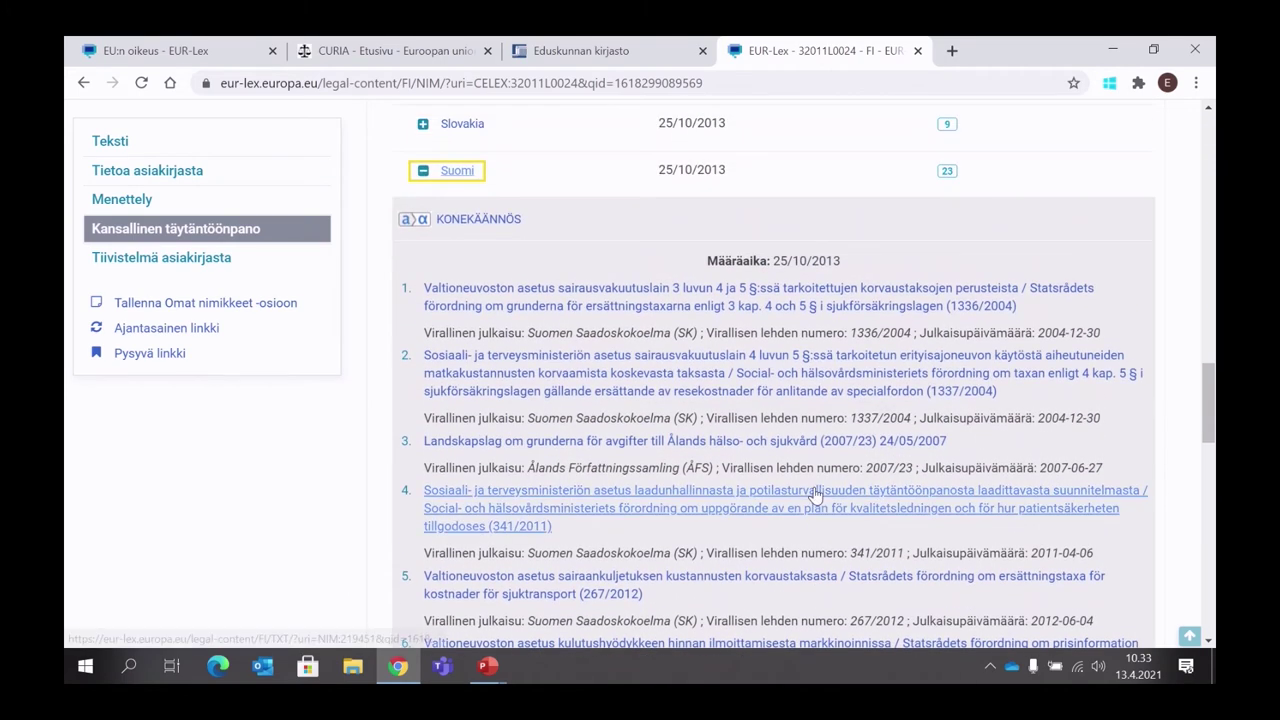
pyautogui.click(422, 173)
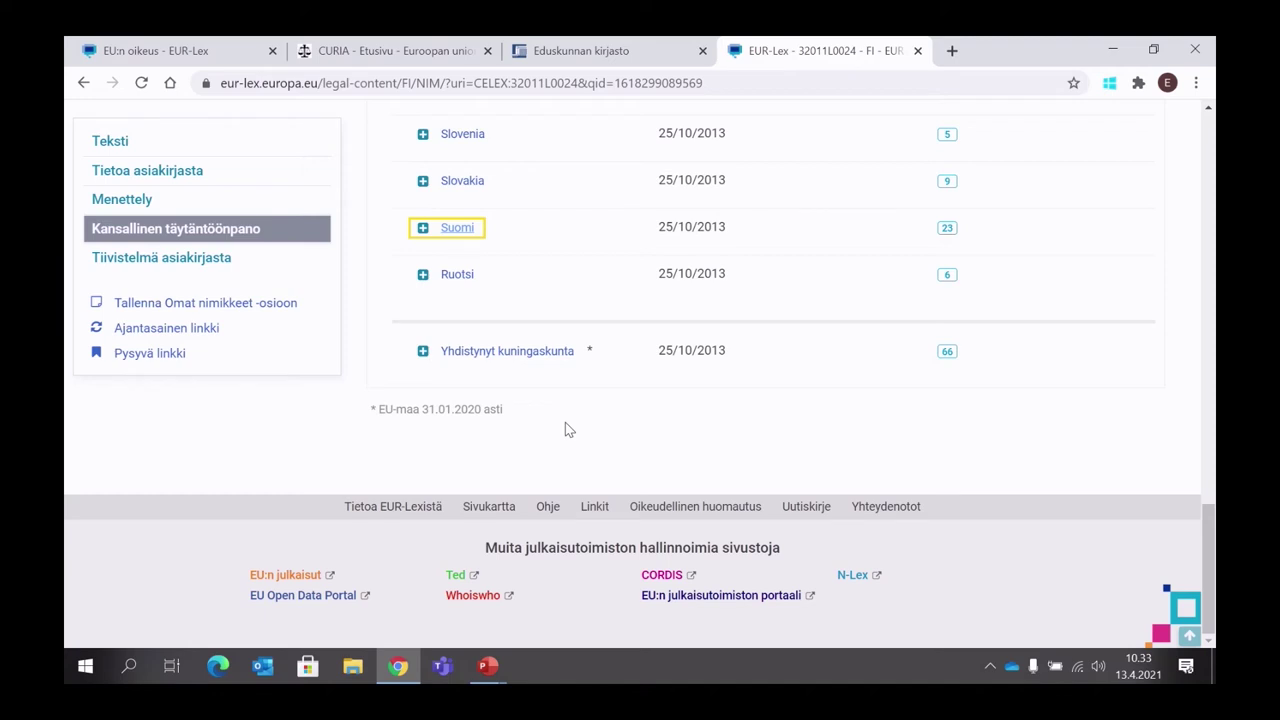
# Step: Return to the EUR-Lex home page and open the advanced search form (Tarkennettu haku)
pyautogui.scroll(2, 295, 440)
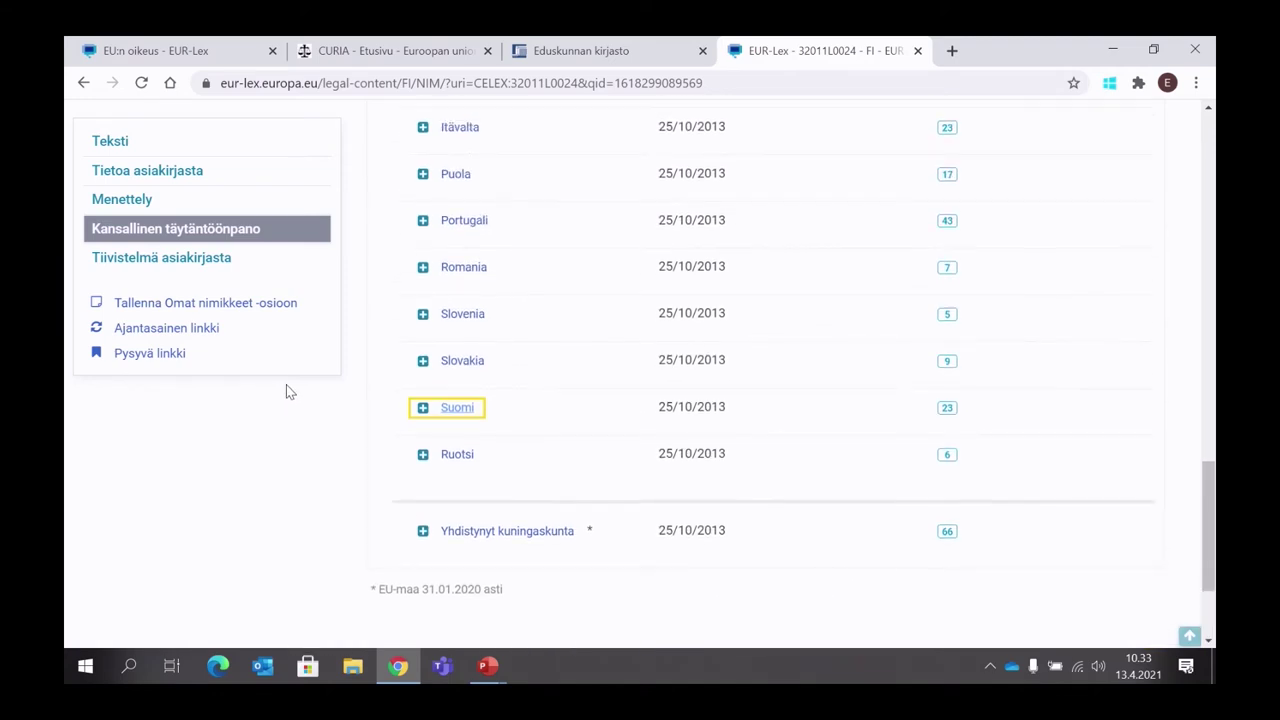
pyautogui.scroll(6, 290, 385)
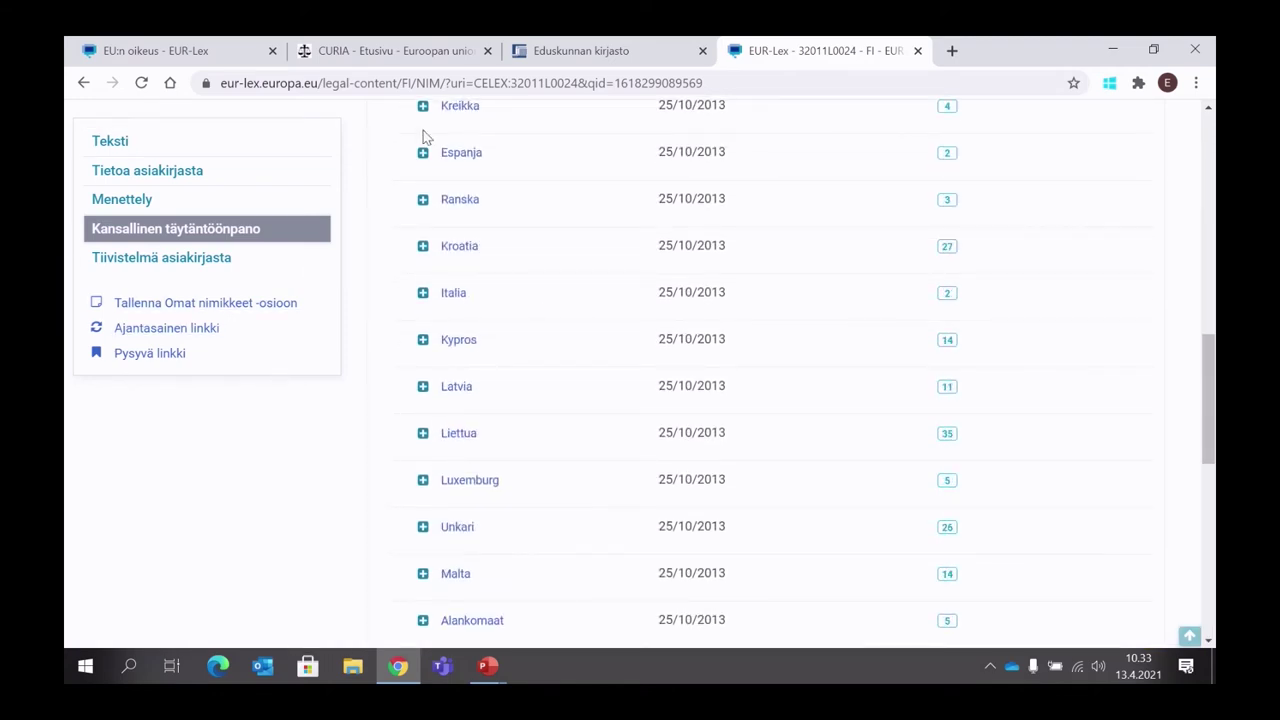
pyautogui.moveTo(1208, 440); pyautogui.dragTo(833, 104)
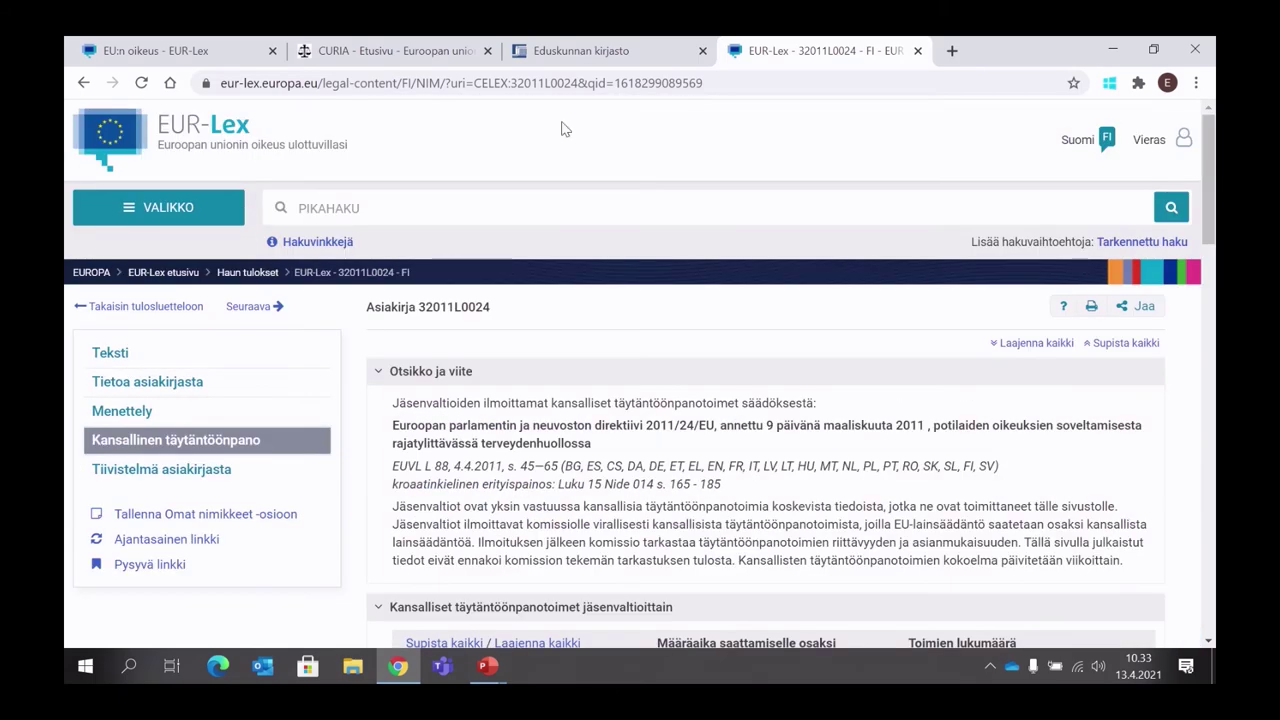
pyautogui.click(173, 278)
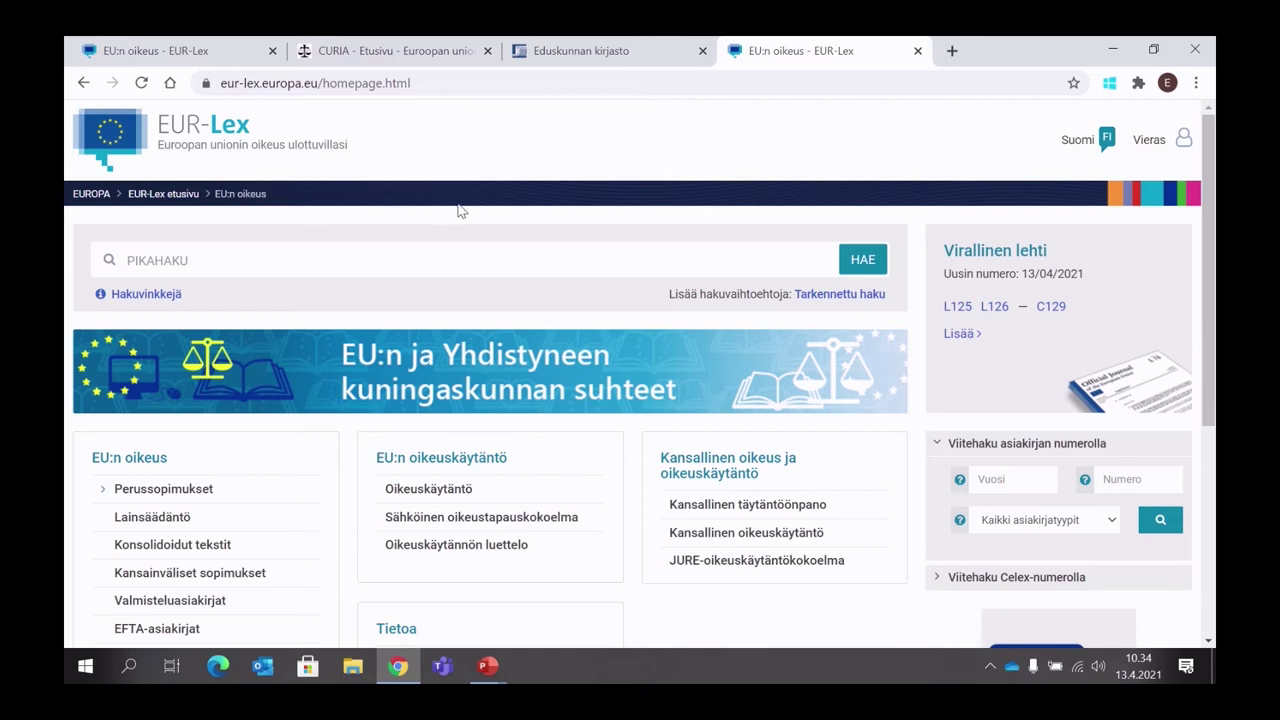
pyautogui.click(839, 300)
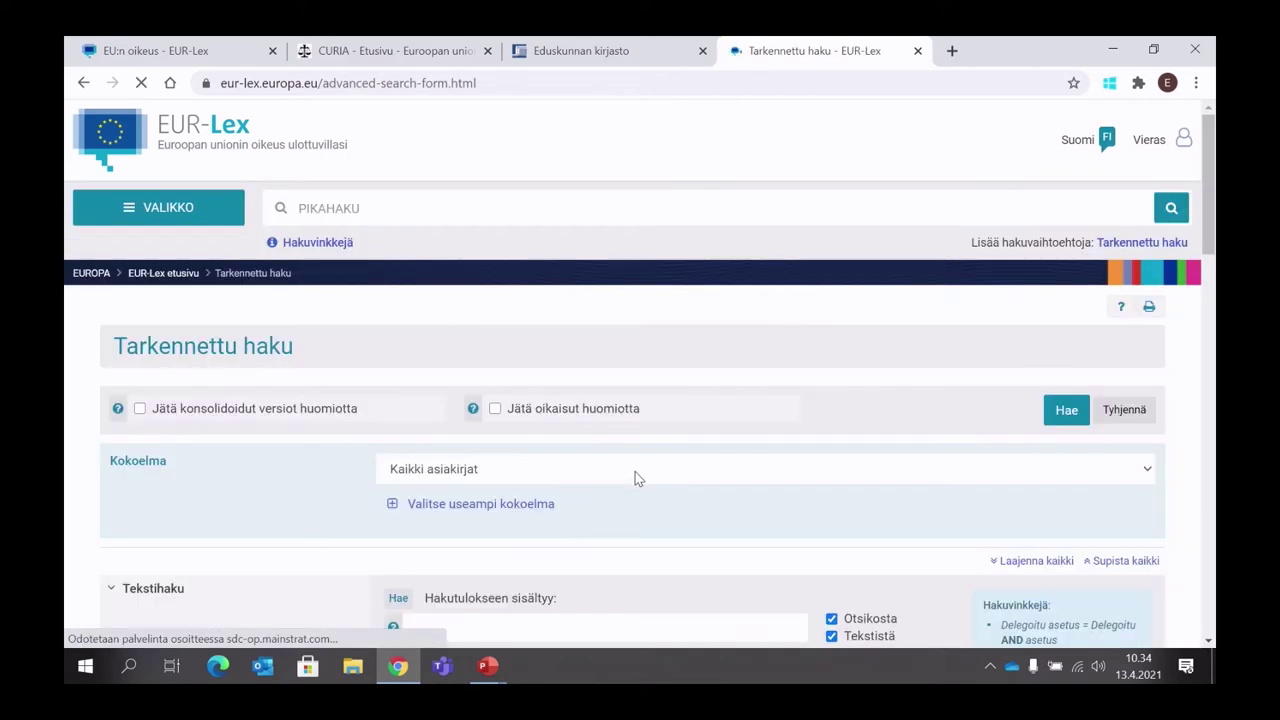
# Step: Restrict the advanced search to the case law collection, Oikeuskäytäntö
pyautogui.scroll(-3, 630, 455)
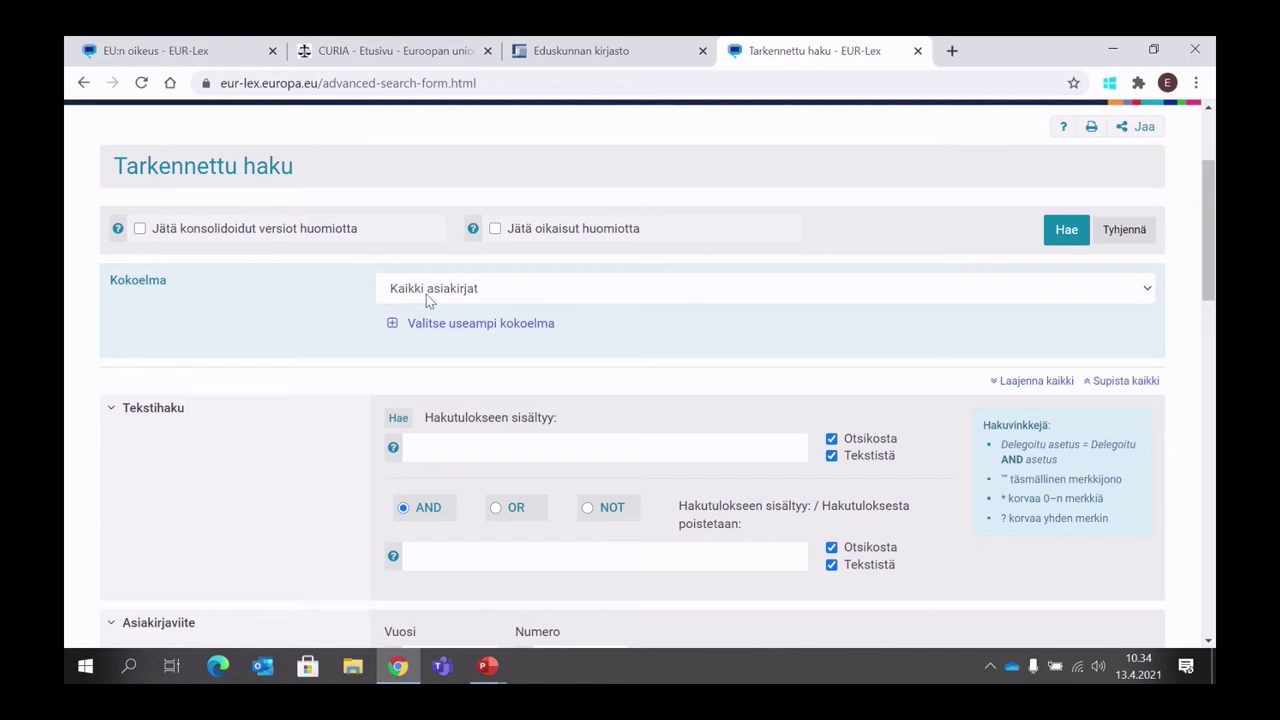
pyautogui.click(1150, 290)
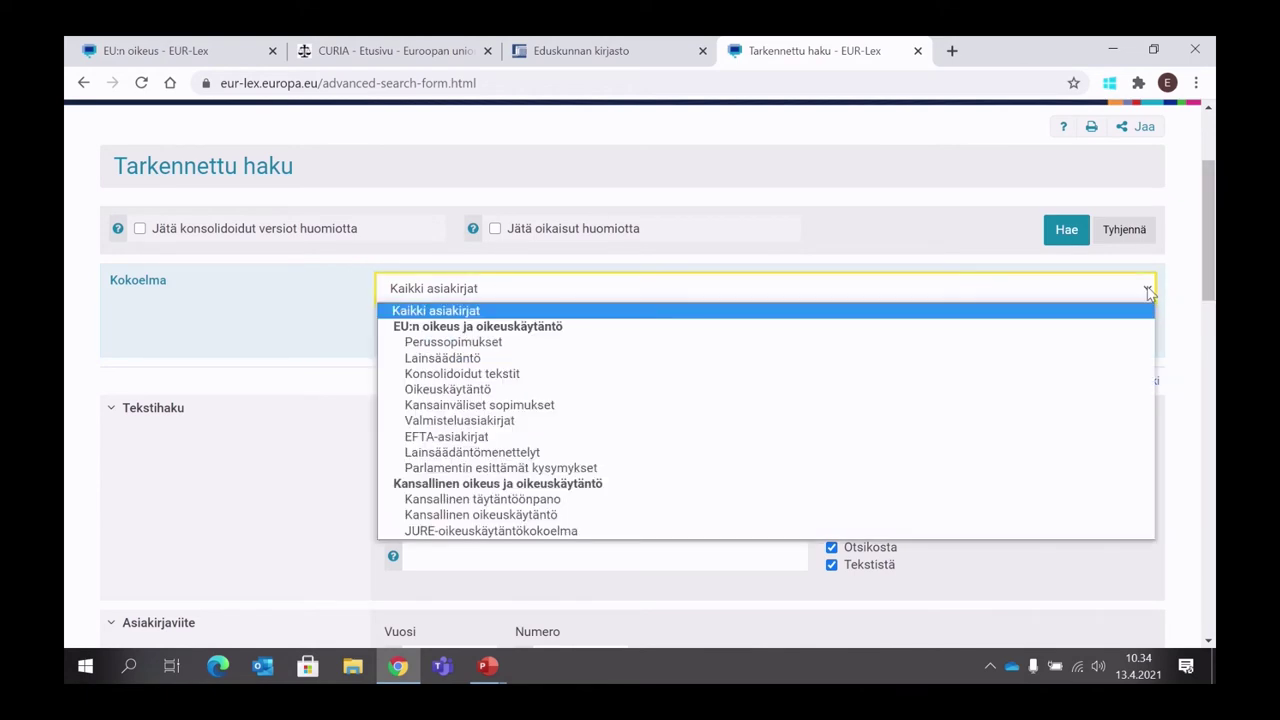
pyautogui.click(505, 390)
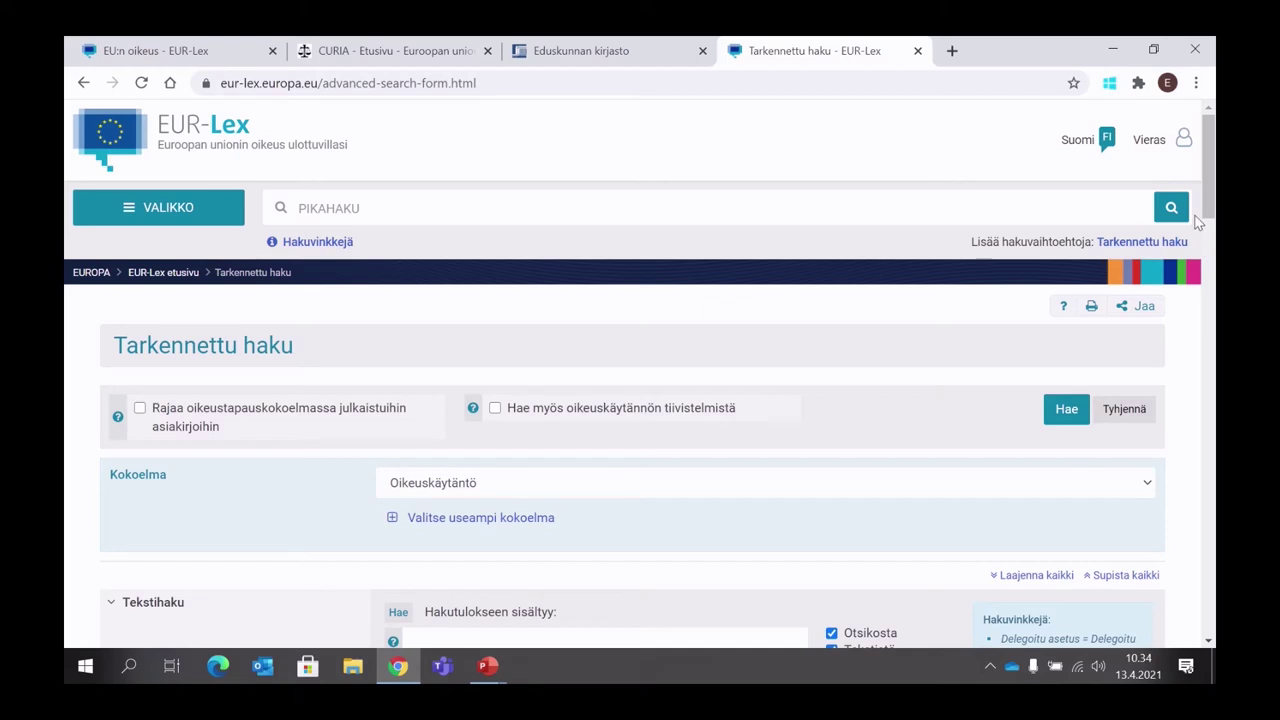
# Step: Search the titles and texts of the case law for the truncated term liikennevakuutu*
pyautogui.moveTo(1206, 207); pyautogui.dragTo(1211, 306)
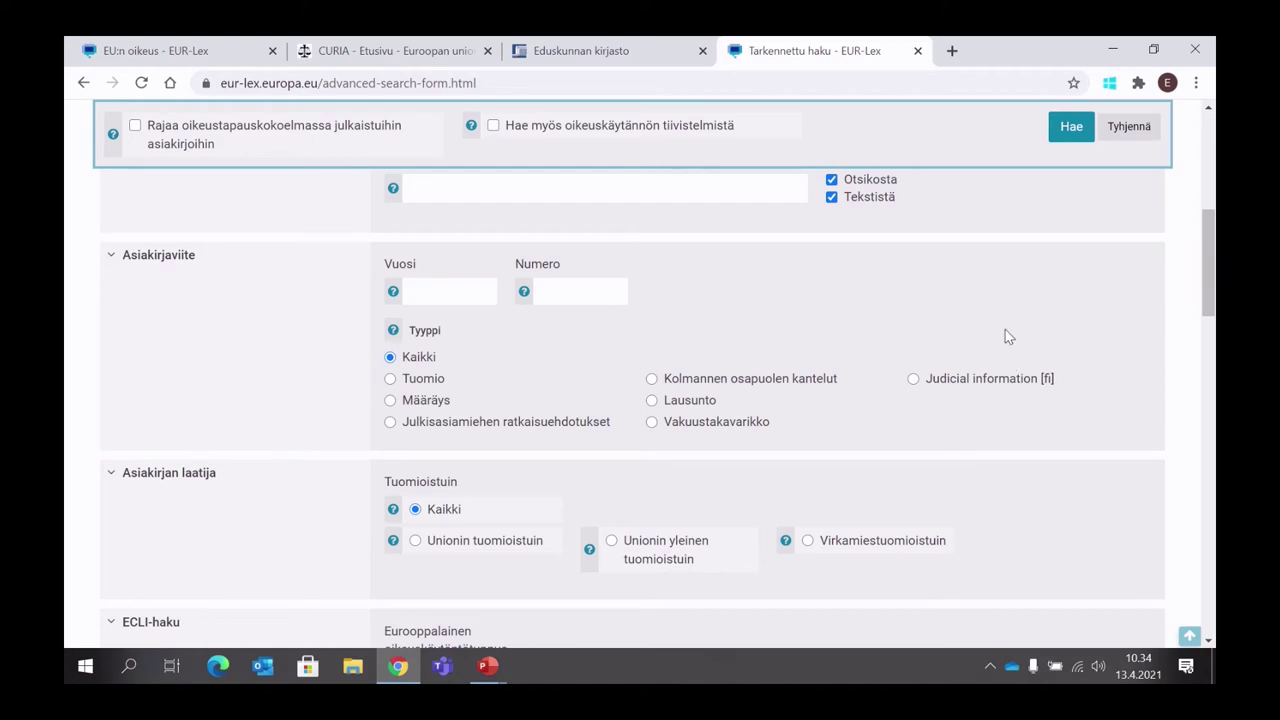
pyautogui.scroll(3, 1005, 340)
pyautogui.click(499, 393)
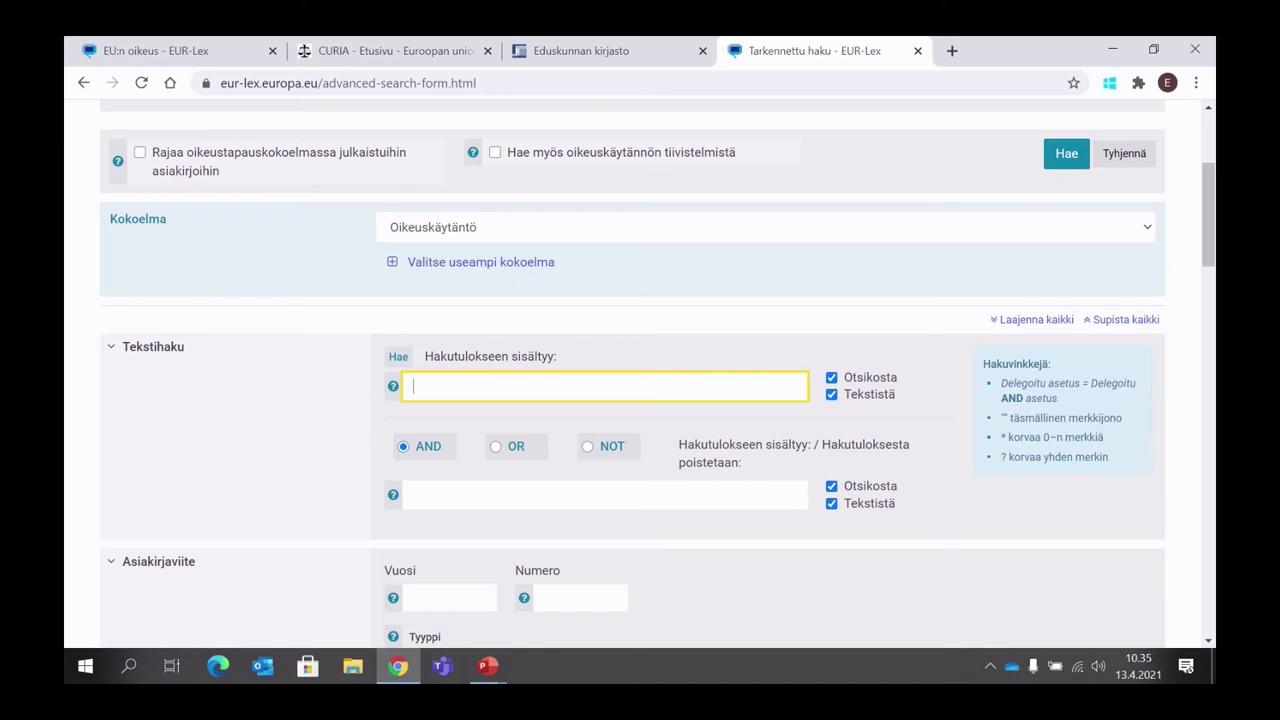
pyautogui.write('liikennev')
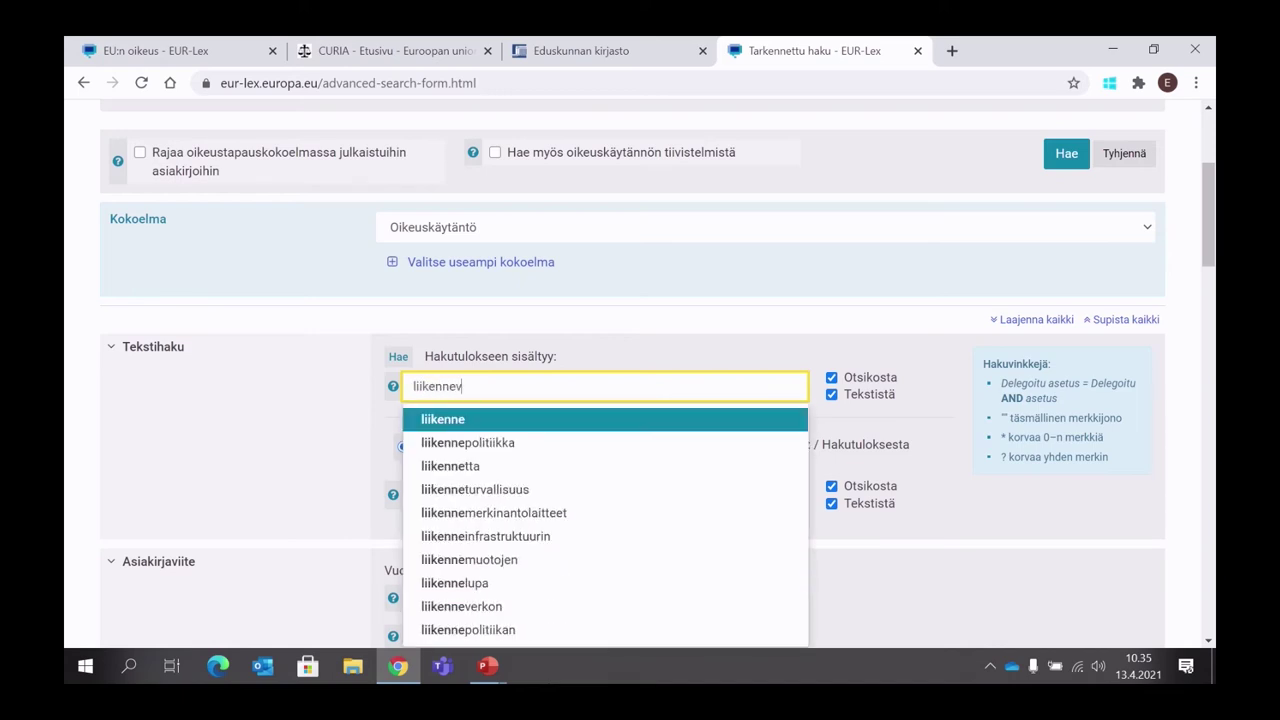
pyautogui.write('akuutu')
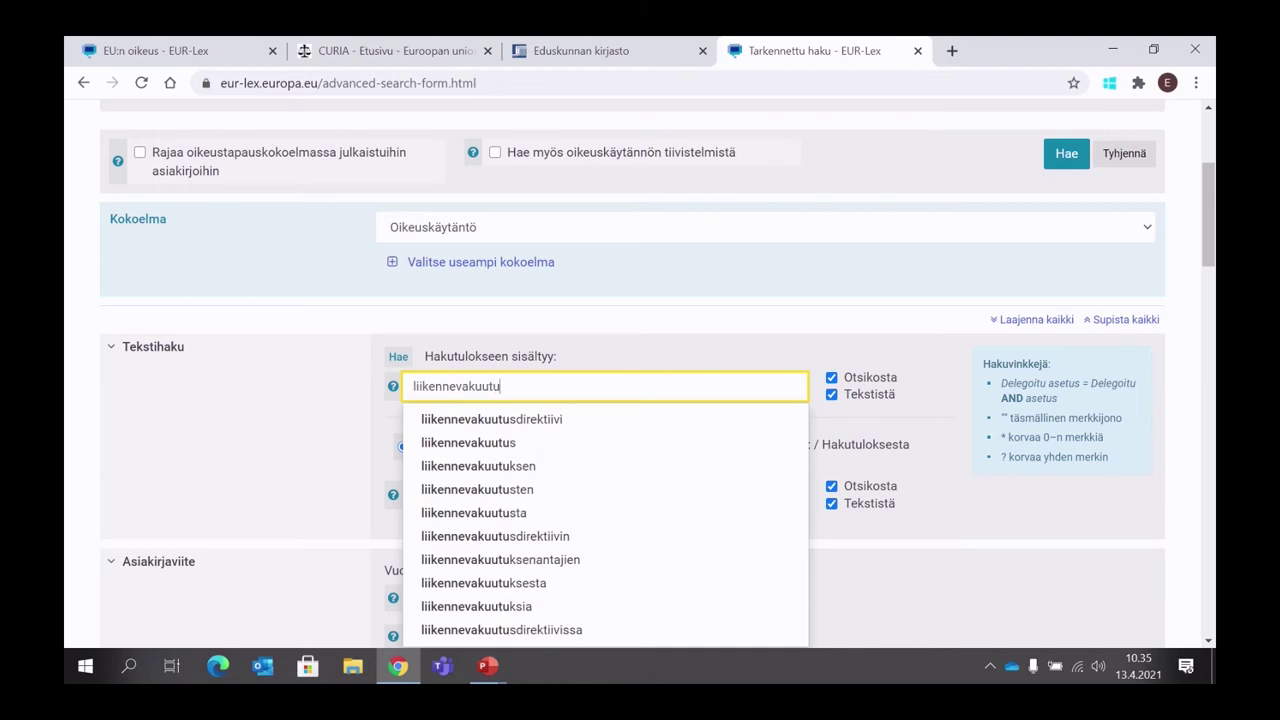
pyautogui.write('*')
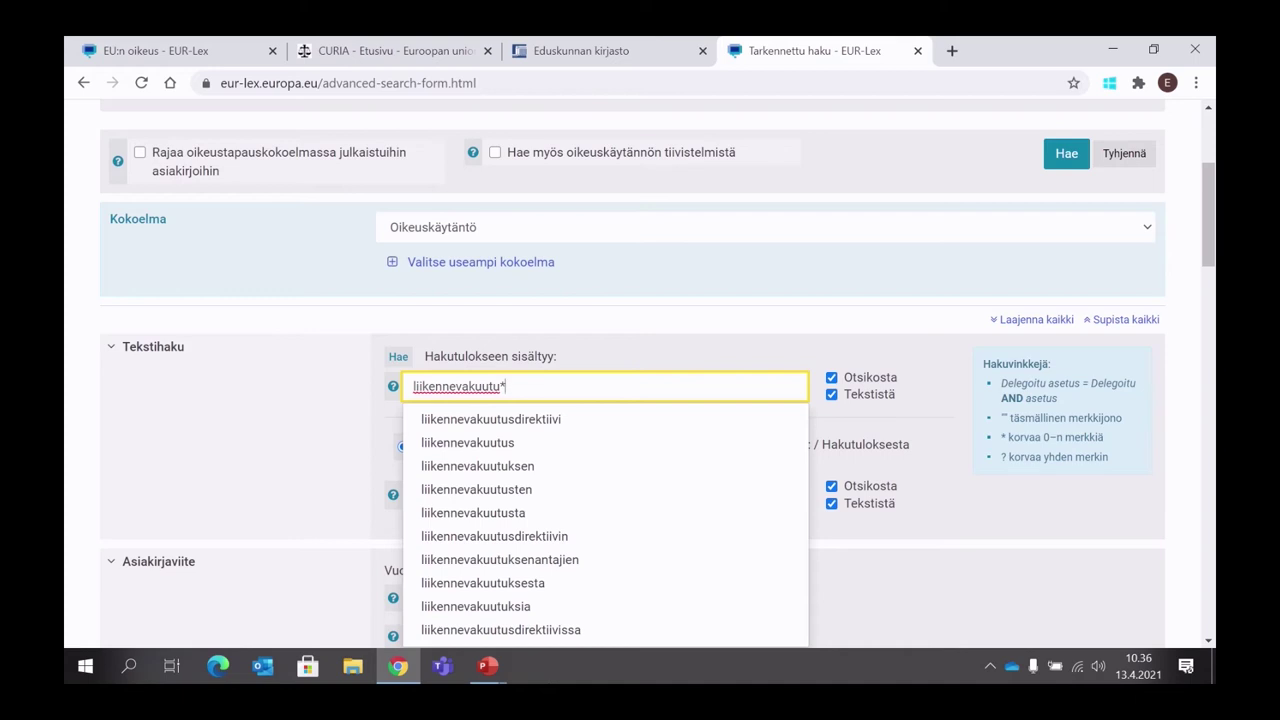
pyautogui.press('Return')
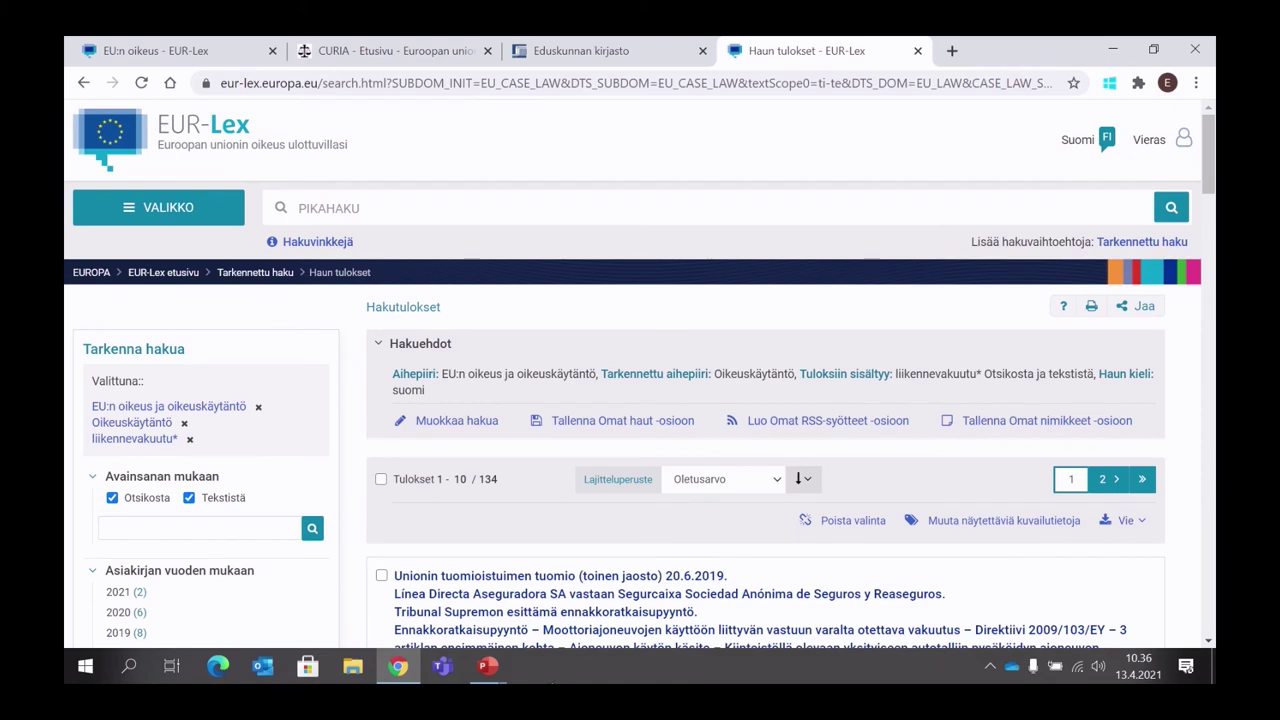
# Step: Reopen the search for editing, add the term ajoneuvon käyttö* with AND in titles and texts, and run it again
pyautogui.scroll(-2, 530, 515)
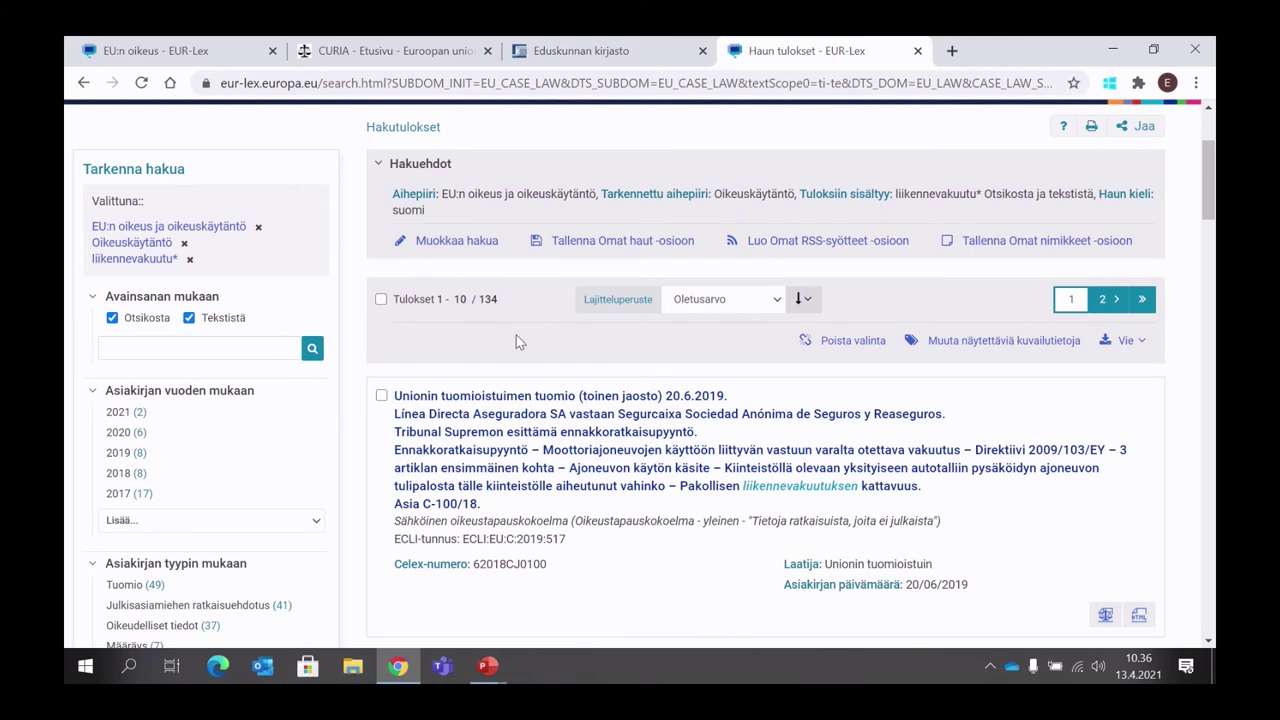
pyautogui.scroll(1, 516, 338)
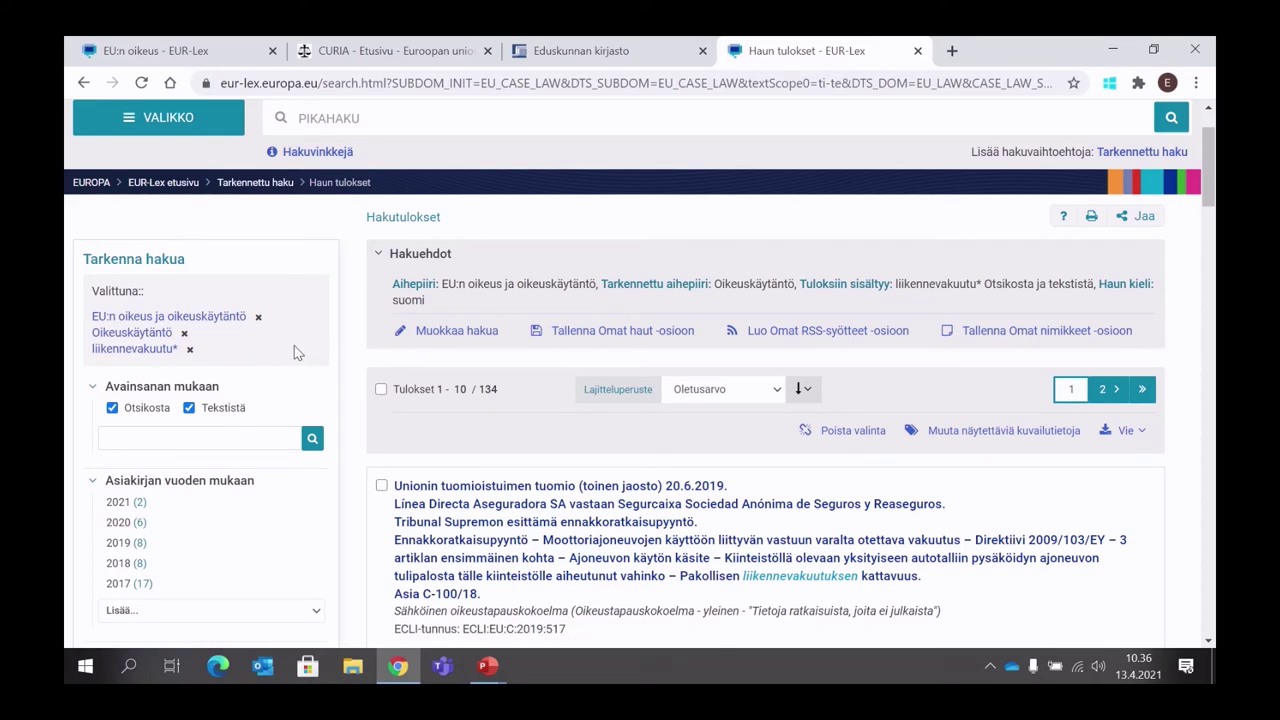
pyautogui.scroll(-2, 294, 345)
pyautogui.scroll(-4, 292, 345)
pyautogui.scroll(5, 283, 349)
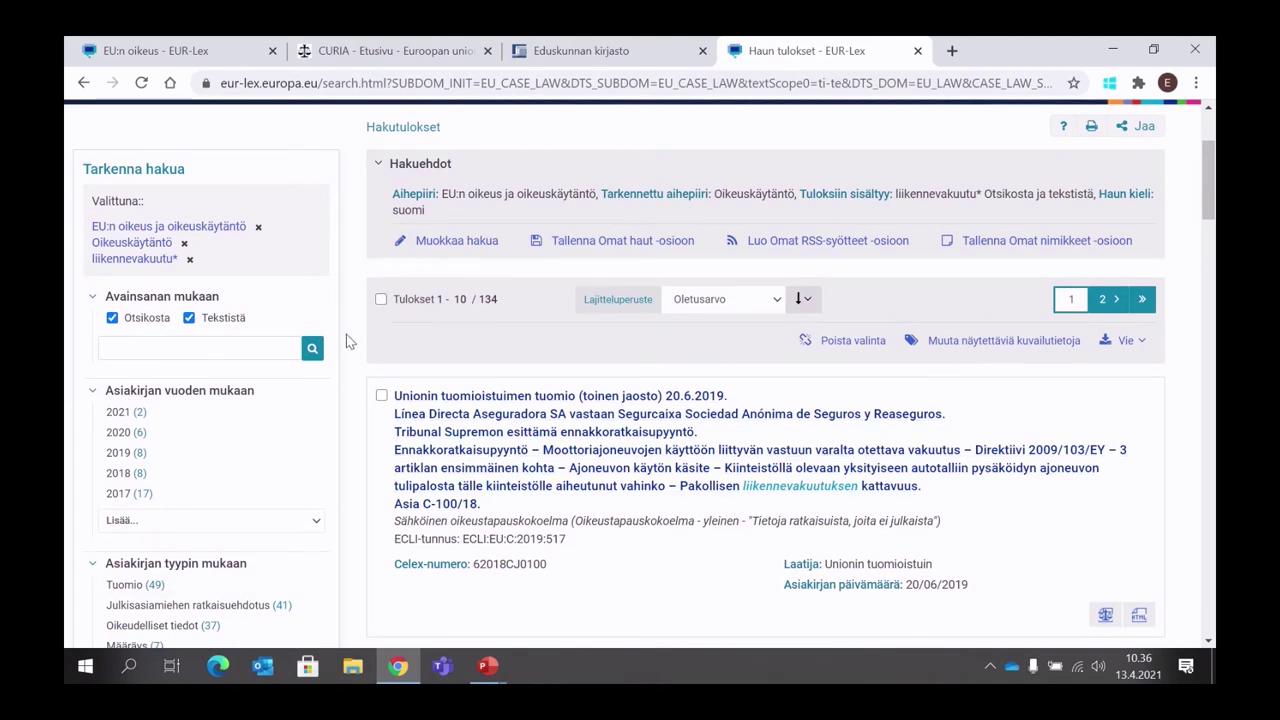
pyautogui.click(450, 245)
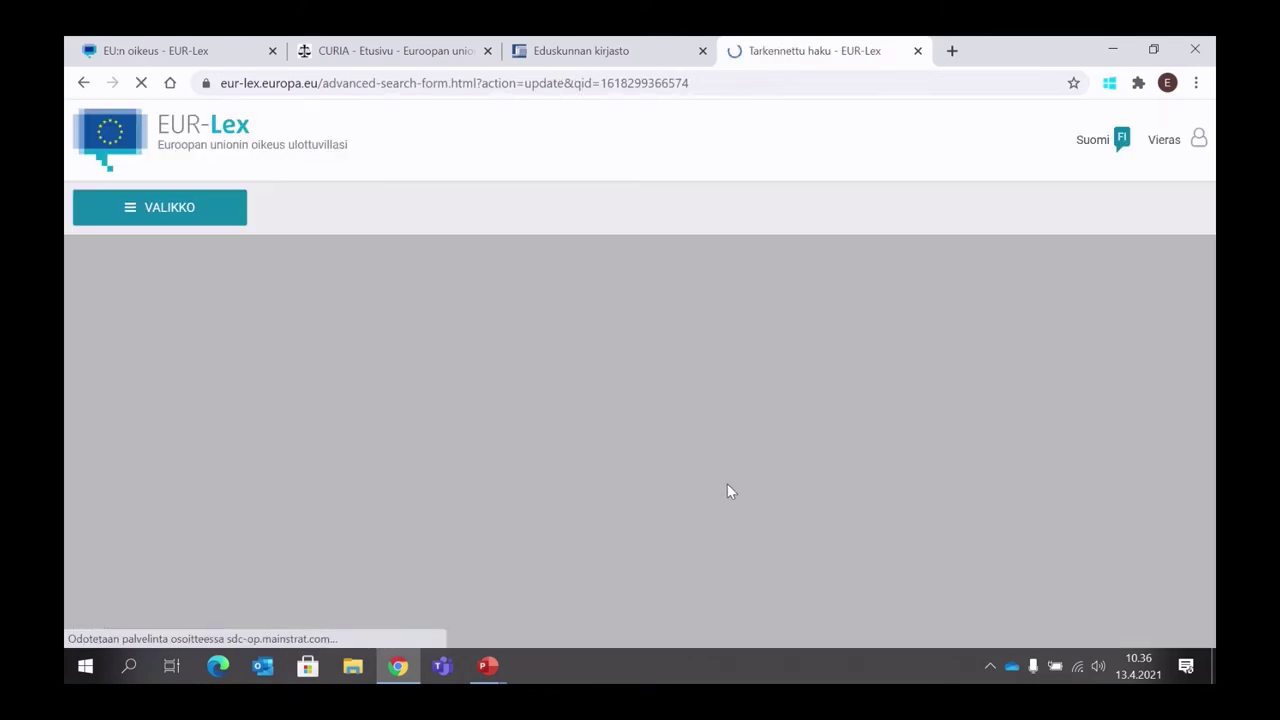
pyautogui.scroll(-4, 715, 480)
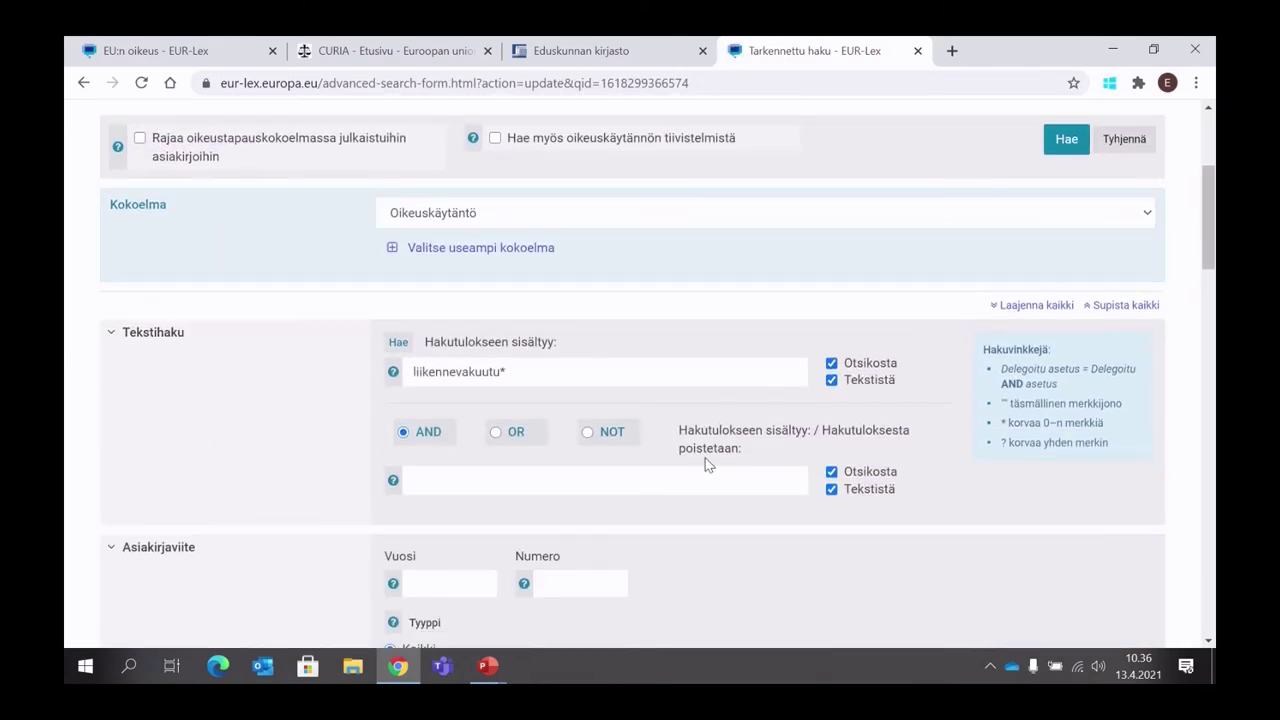
pyautogui.click(458, 316)
pyautogui.write('ajoneuvone')
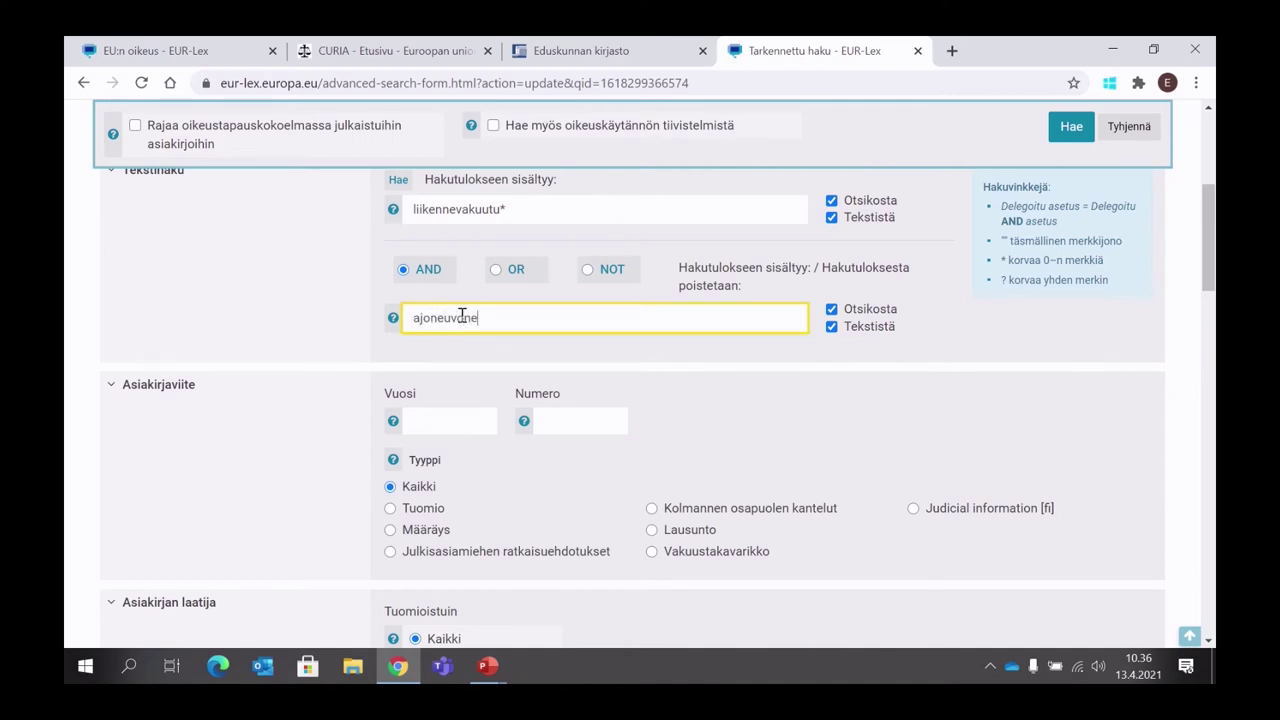
pyautogui.press('BackSpace')
pyautogui.write('käyttö*')
pyautogui.click(1071, 127)
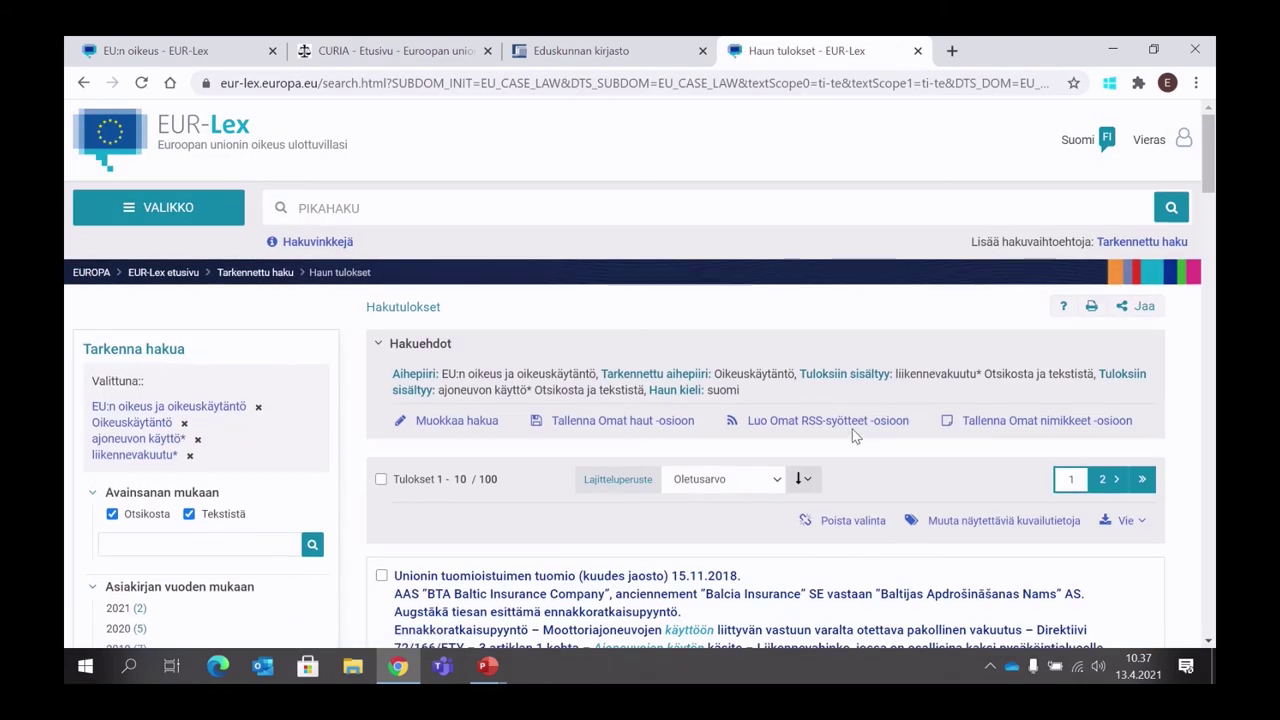
# Step: Edit the search again to limit the document type to judgments (Tuomio) and rerun it
pyautogui.scroll(-1, 852, 440)
pyautogui.scroll(-2, 852, 437)
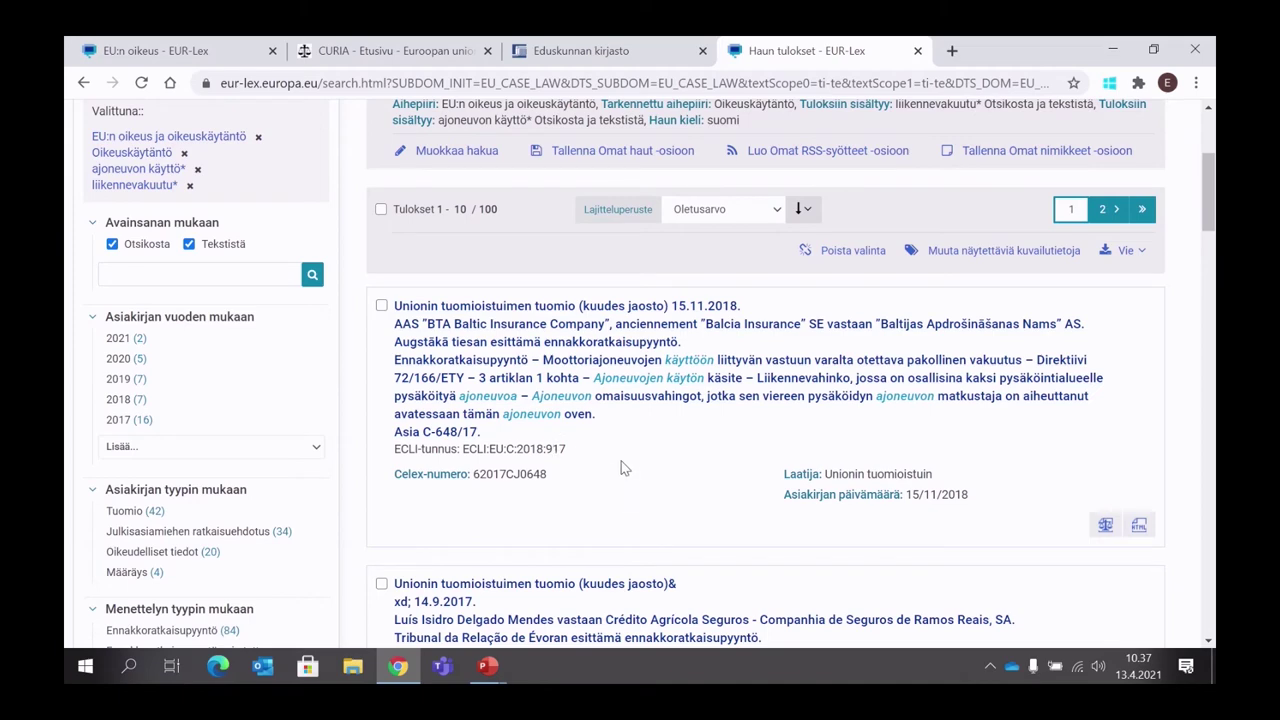
pyautogui.scroll(1, 630, 460)
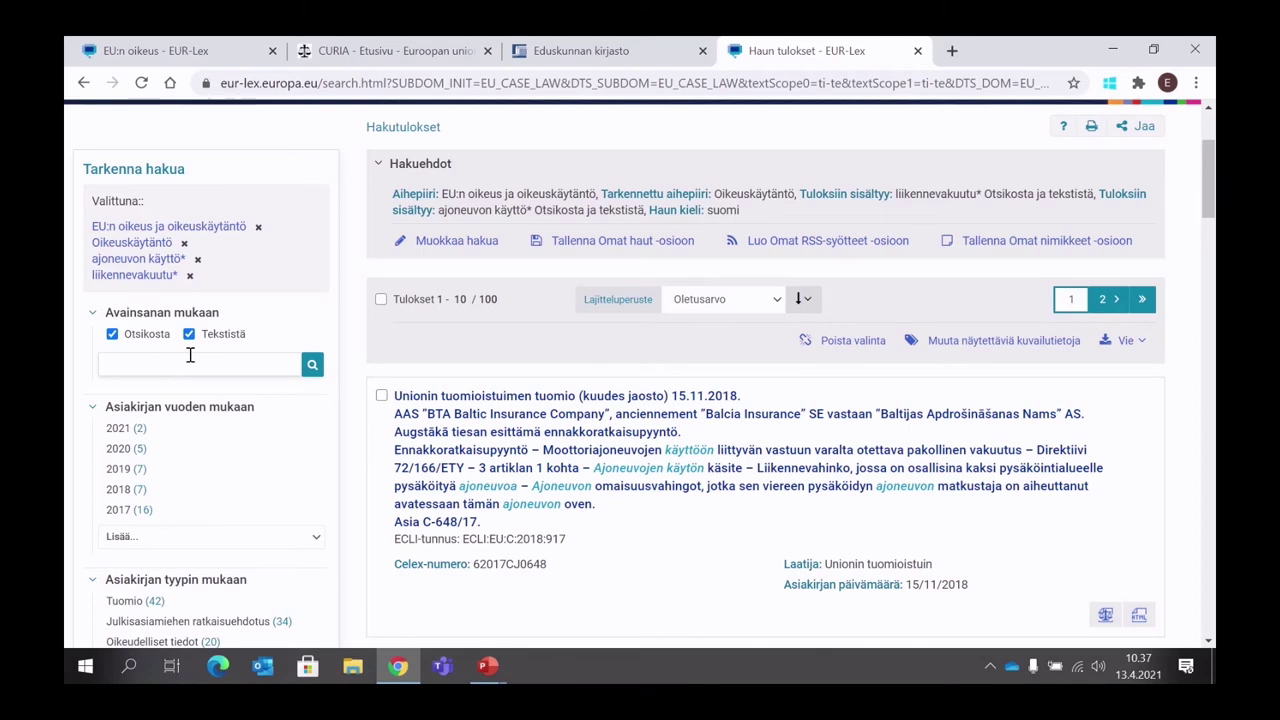
pyautogui.scroll(-1, 190, 360)
pyautogui.scroll(2, 458, 397)
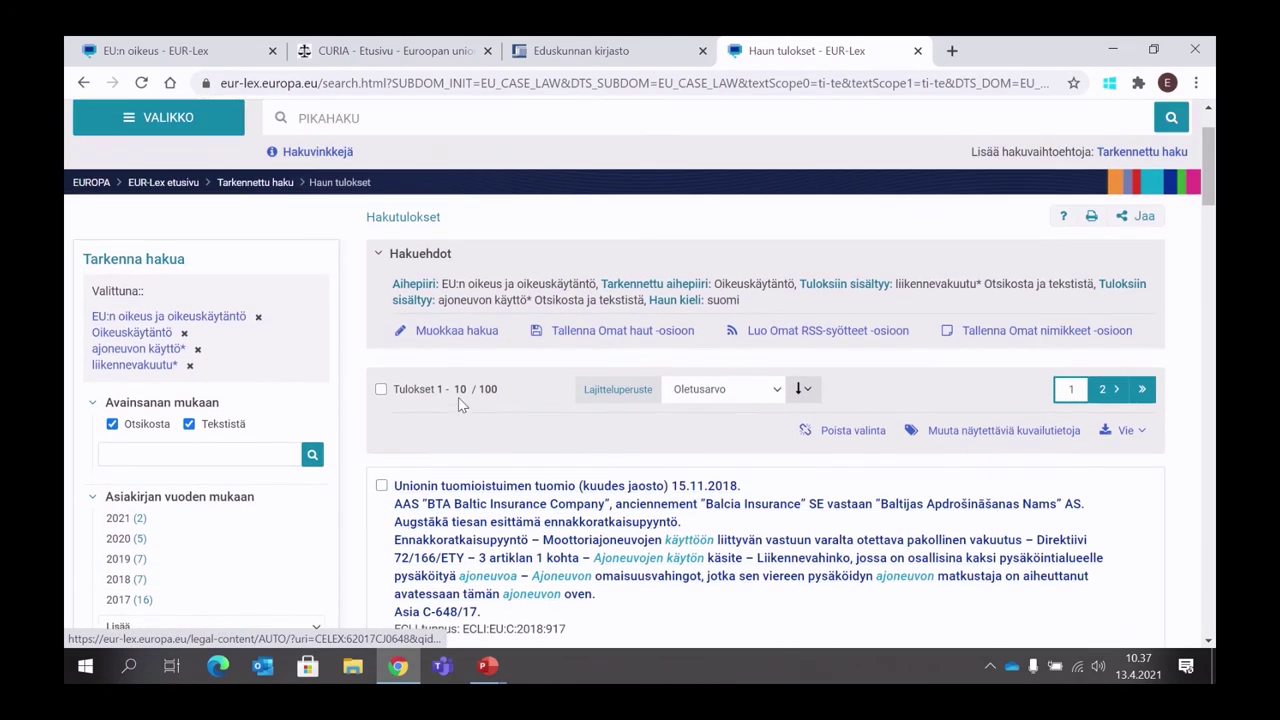
pyautogui.click(470, 340)
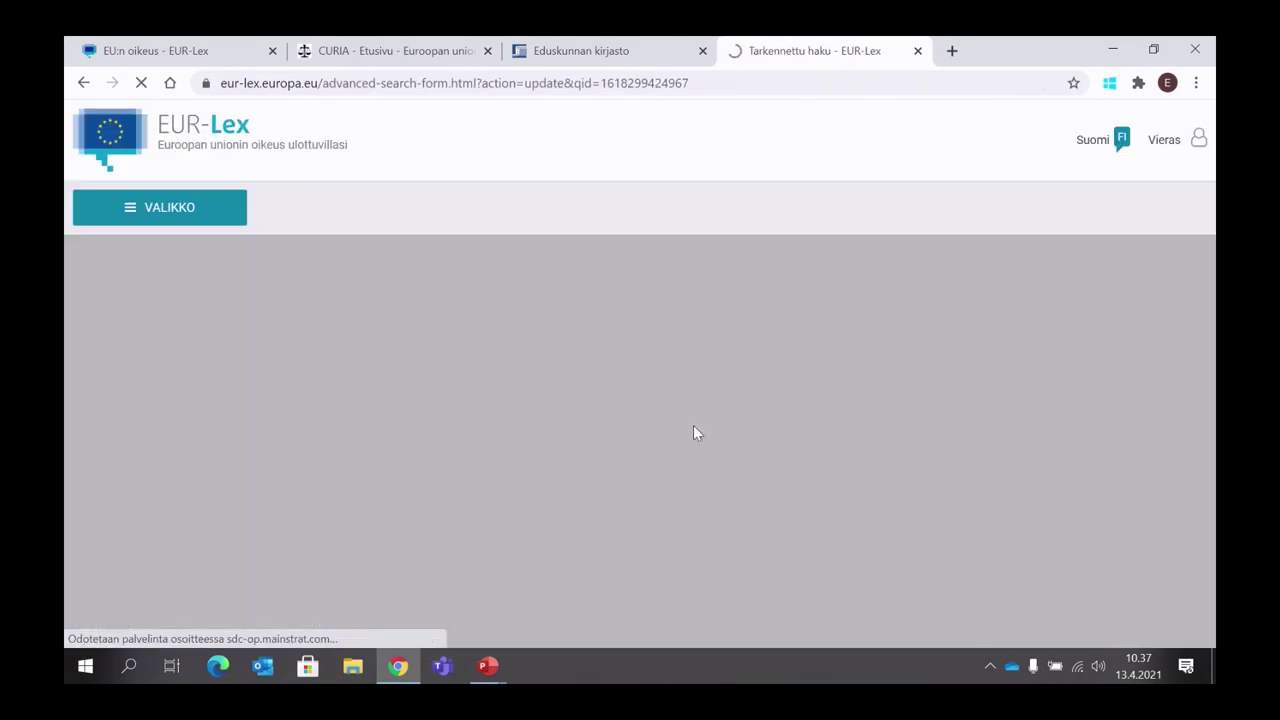
pyautogui.scroll(-6, 697, 432)
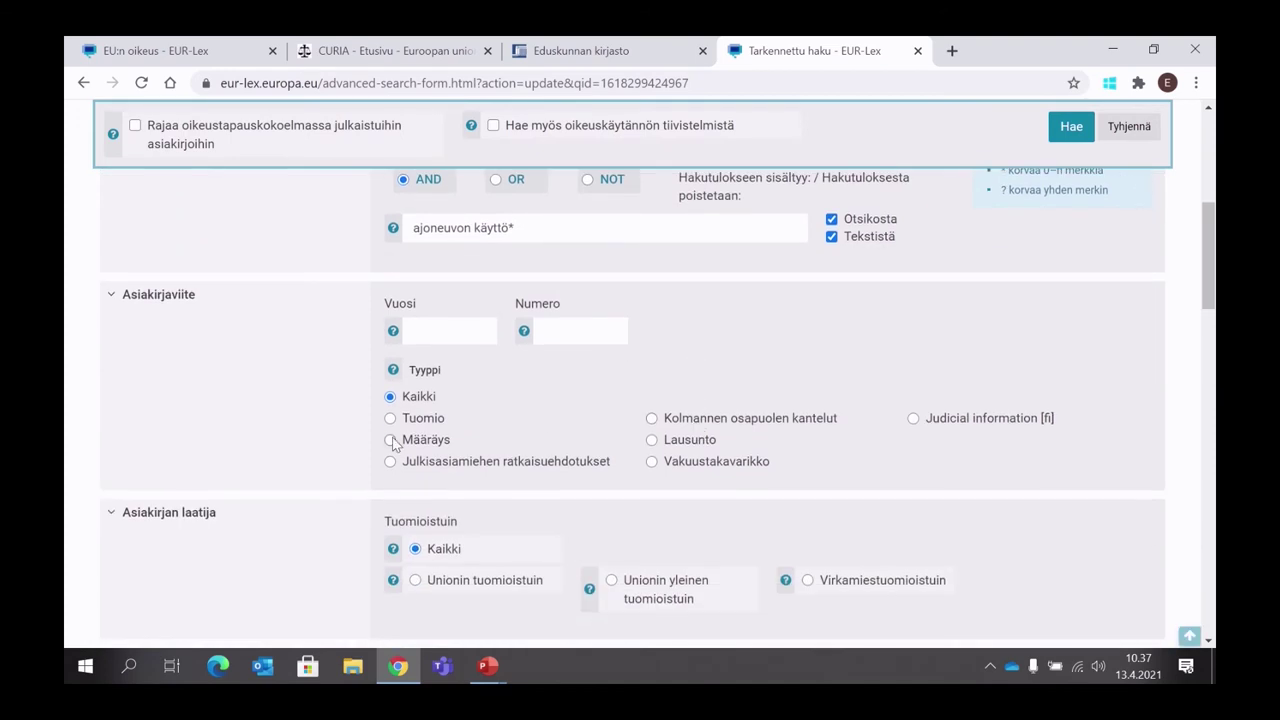
pyautogui.click(390, 418)
pyautogui.click(1071, 126)
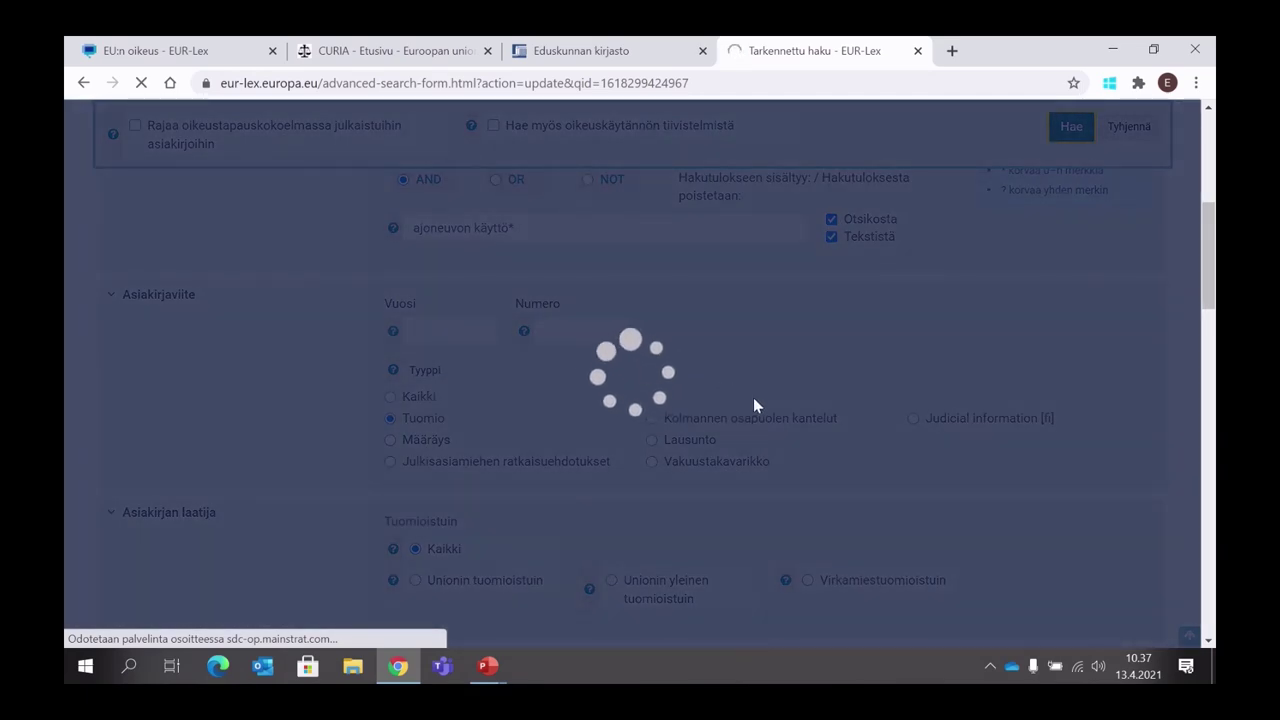
# Step: Try to narrow the judgments further with the keyword tulipolo* in titles and texts
pyautogui.scroll(-3, 756, 398)
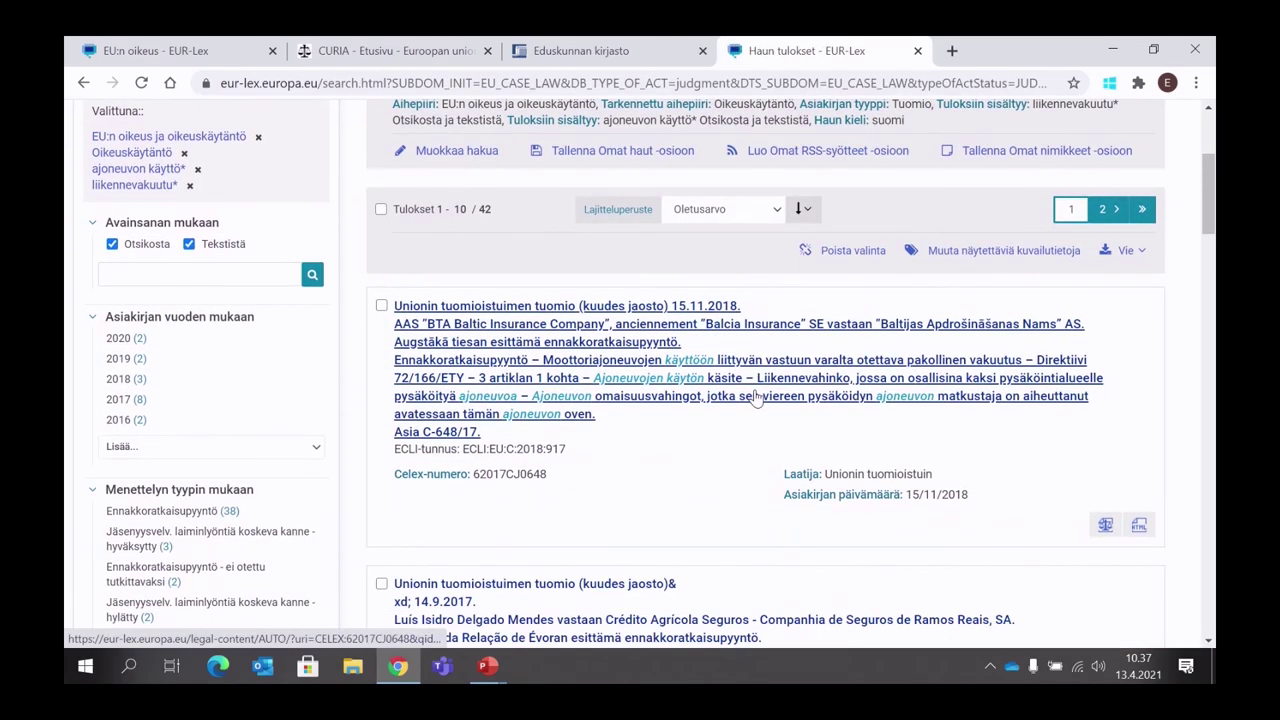
pyautogui.scroll(-1, 756, 398)
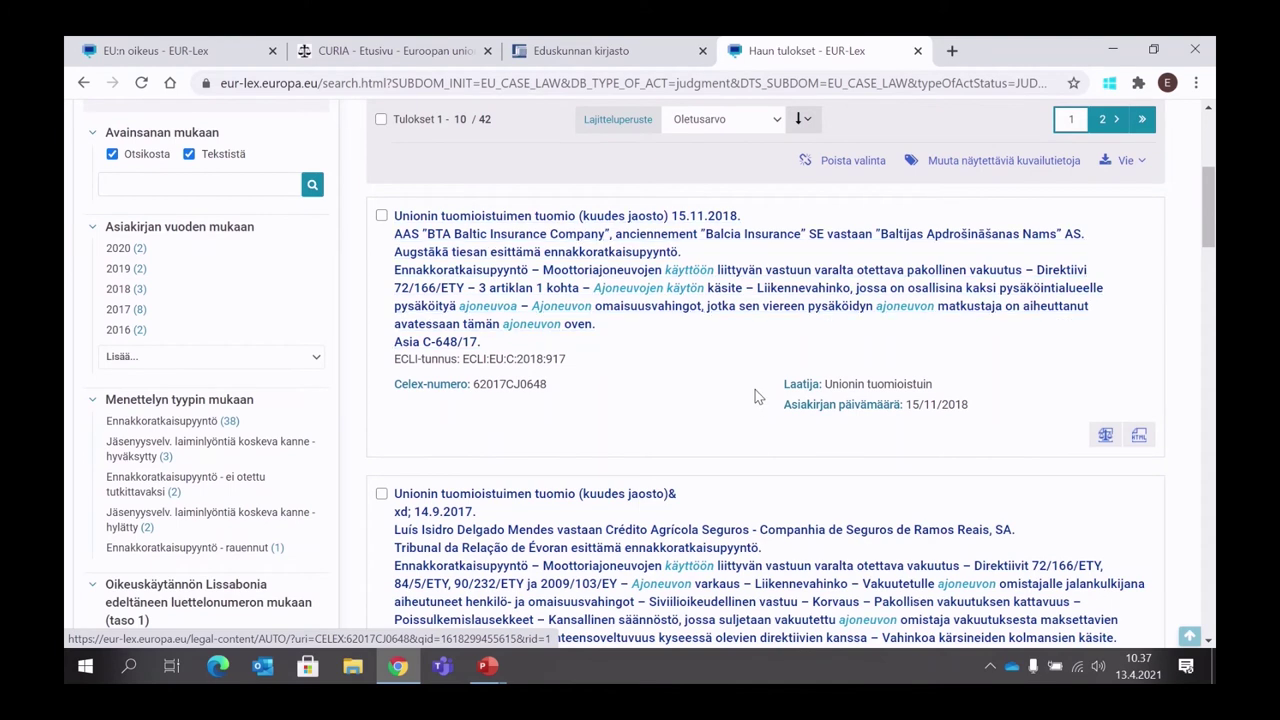
pyautogui.click(133, 181)
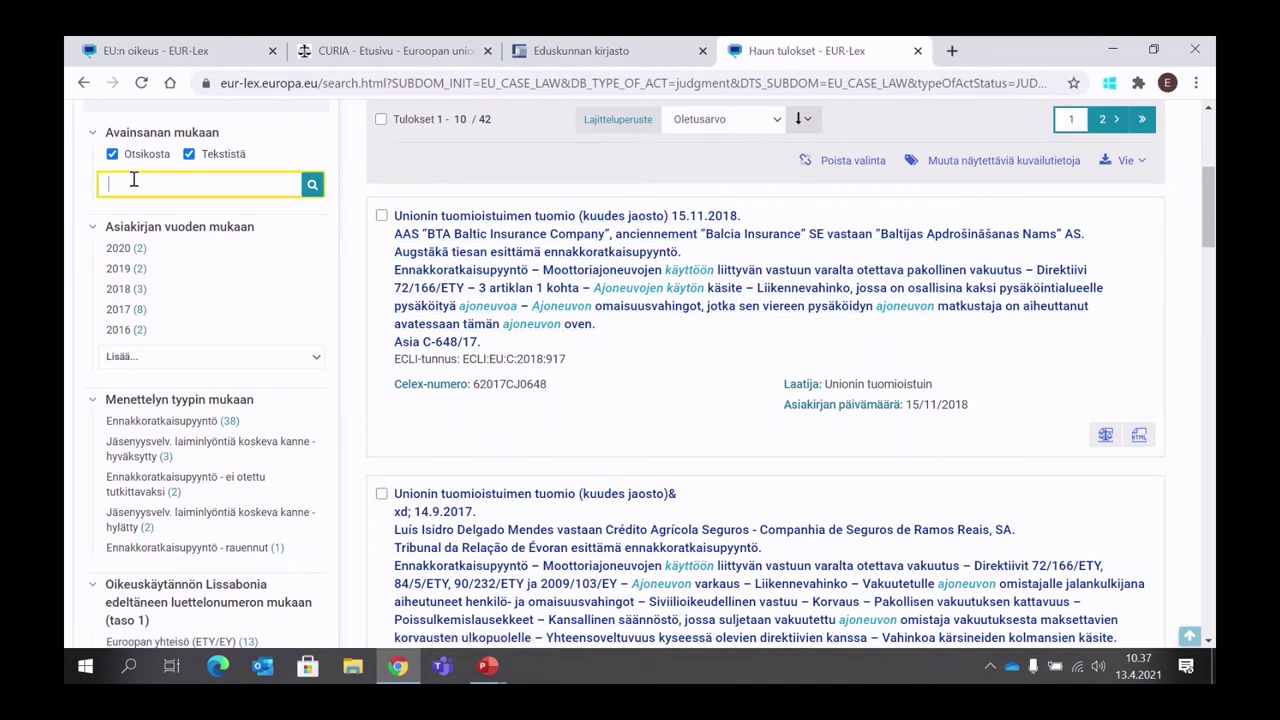
pyautogui.write('tu')
pyautogui.write('l')
pyautogui.write('ipa')
pyautogui.write('alo')
pyautogui.press('Return')
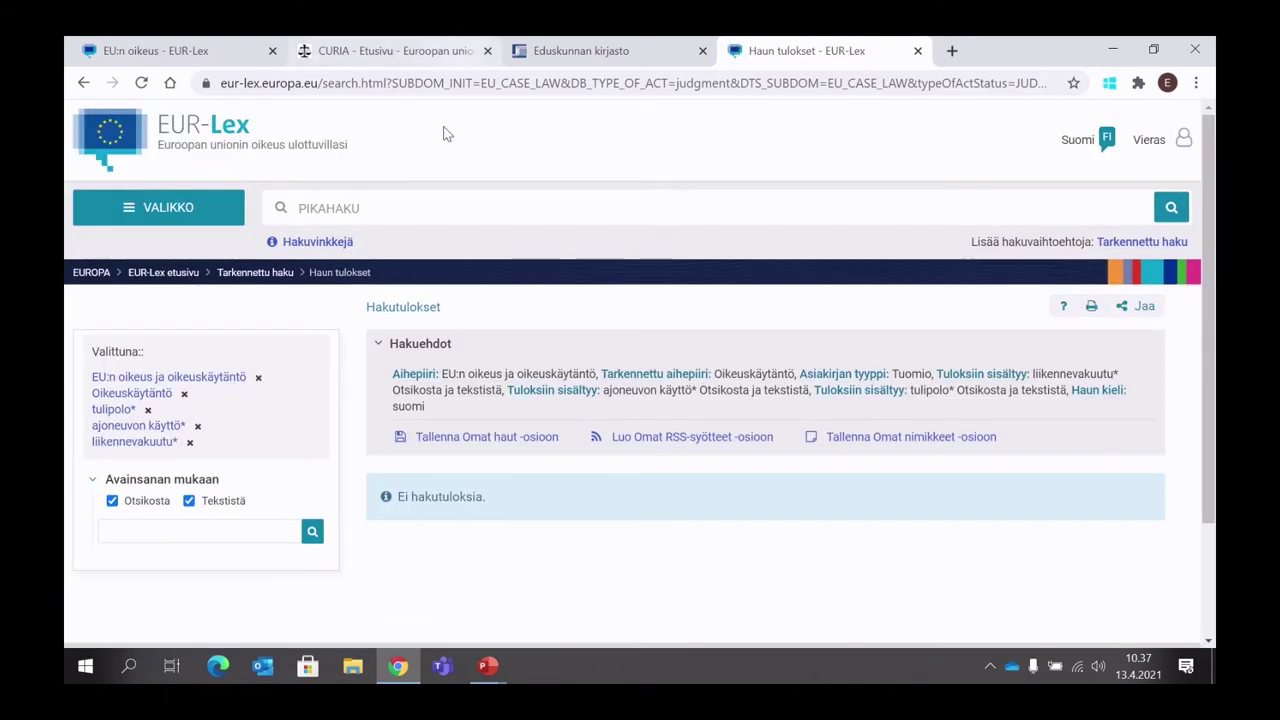
# Step: Return to the judgment results and refine them with the keyword tulipalo* in titles and texts
pyautogui.click(84, 86)
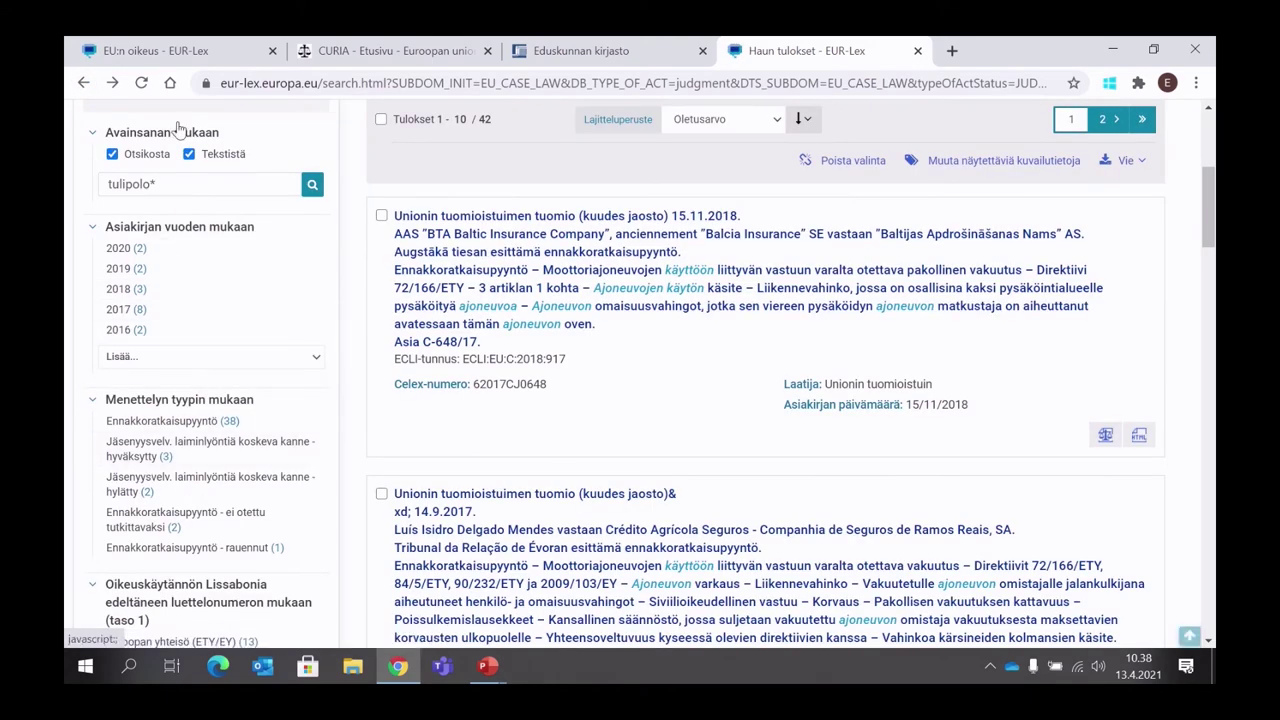
pyautogui.click(139, 184)
pyautogui.press('BackSpace')
pyautogui.write('a')
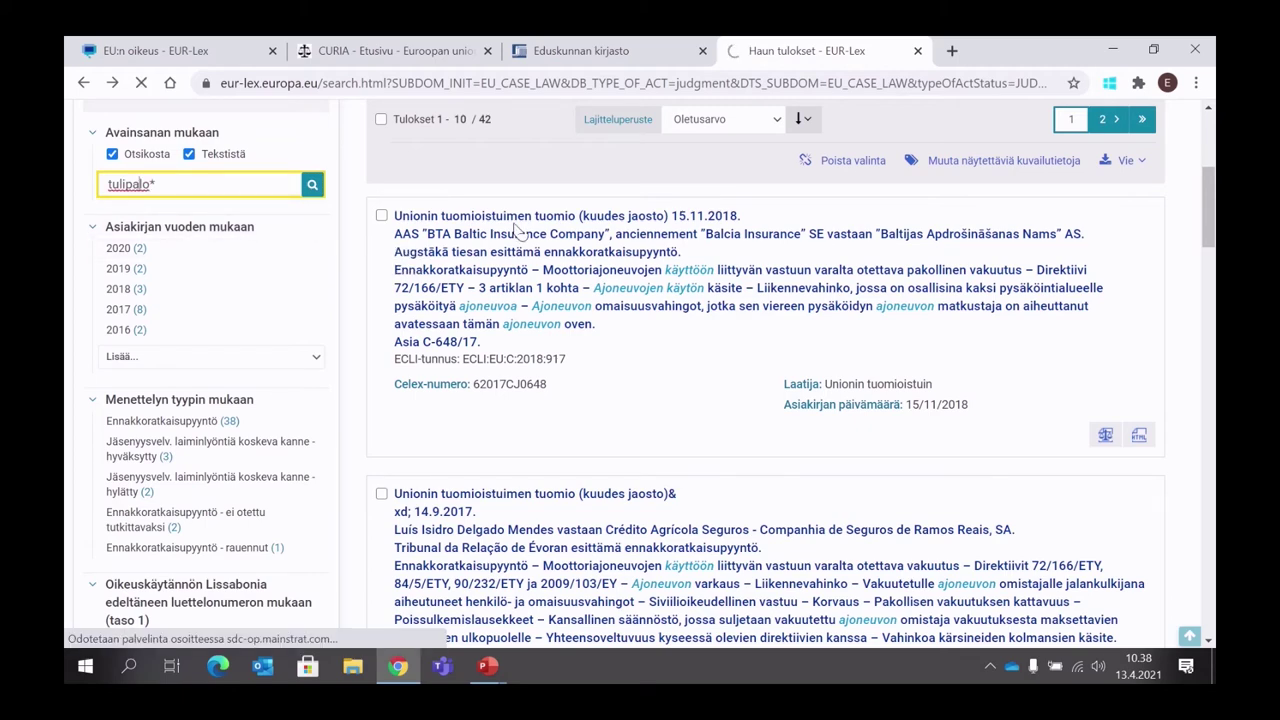
pyautogui.press('Return')
# Step: Review the refined search result and open the judgment in case C-100/18
pyautogui.scroll(-5, 690, 430)
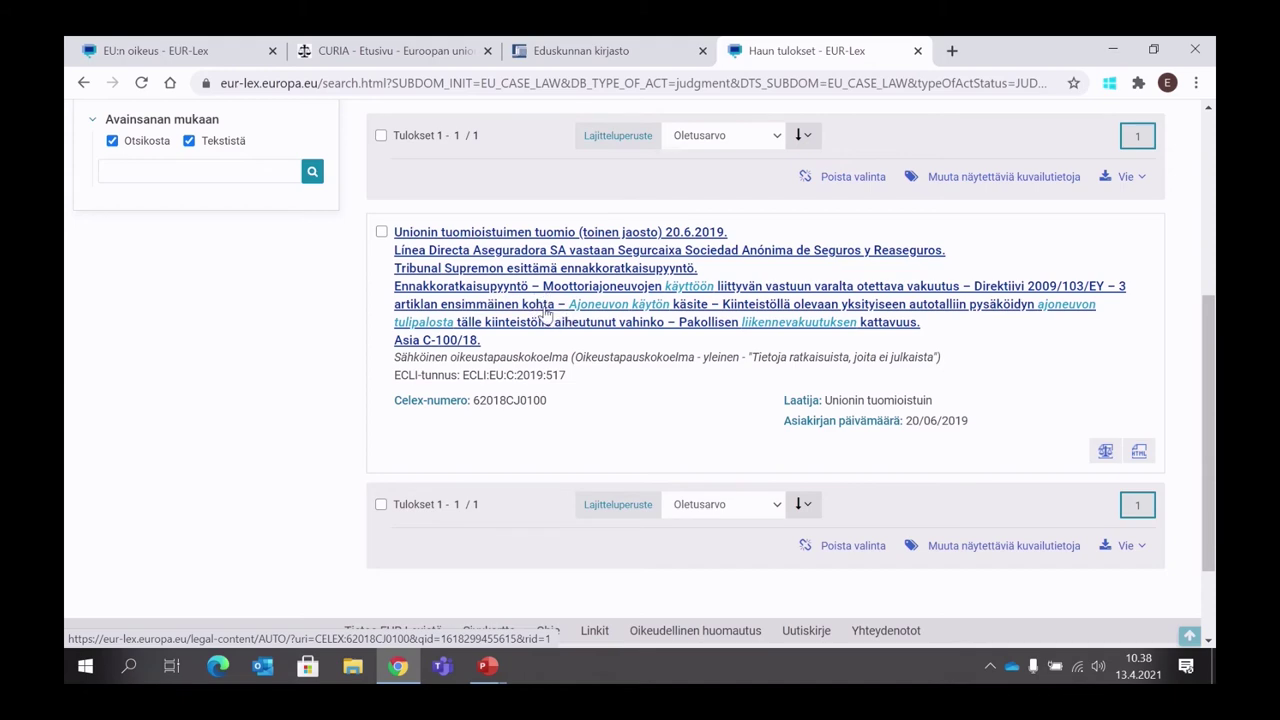
pyautogui.scroll(2, 546, 313)
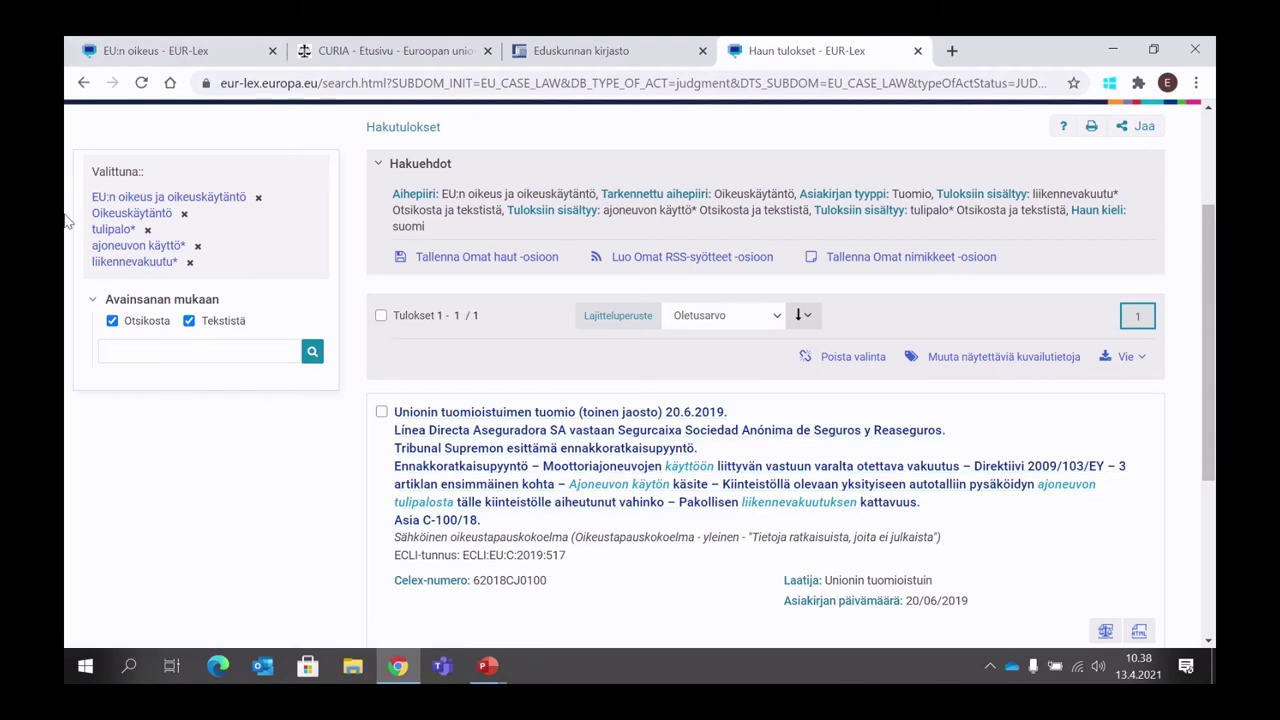
pyautogui.scroll(2, 157, 198)
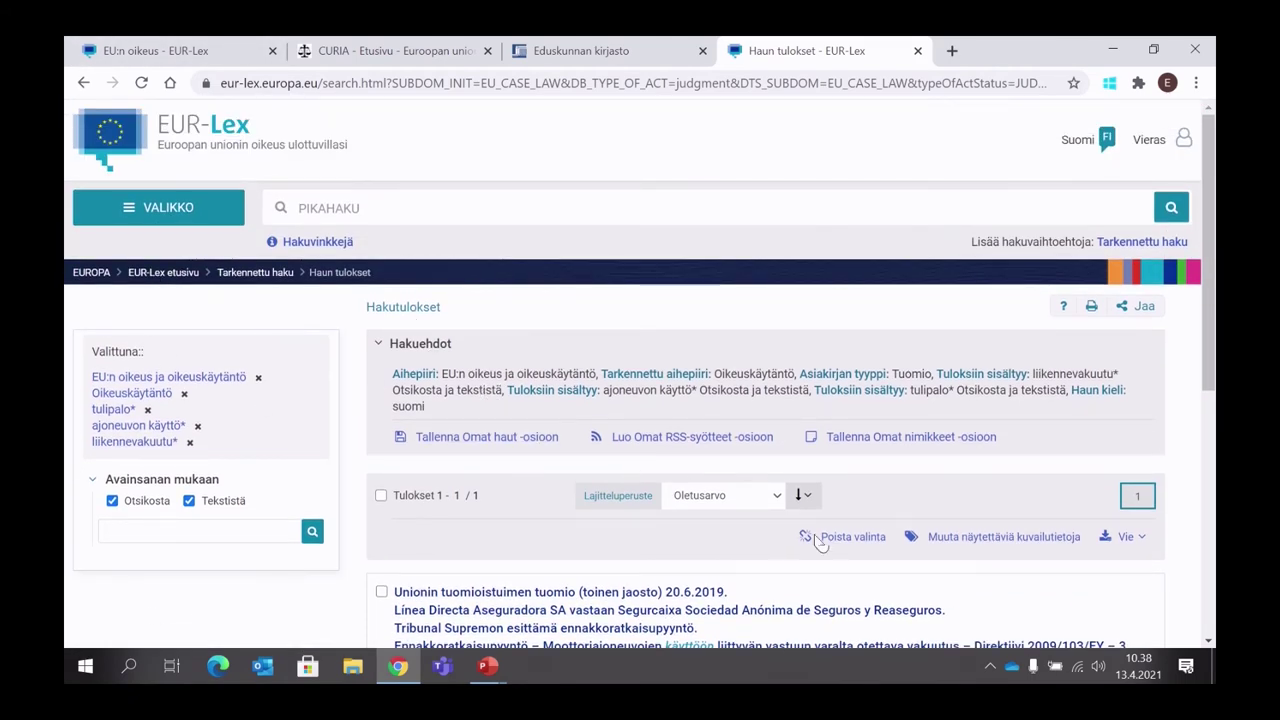
pyautogui.scroll(-3, 678, 480)
pyautogui.click(565, 466)
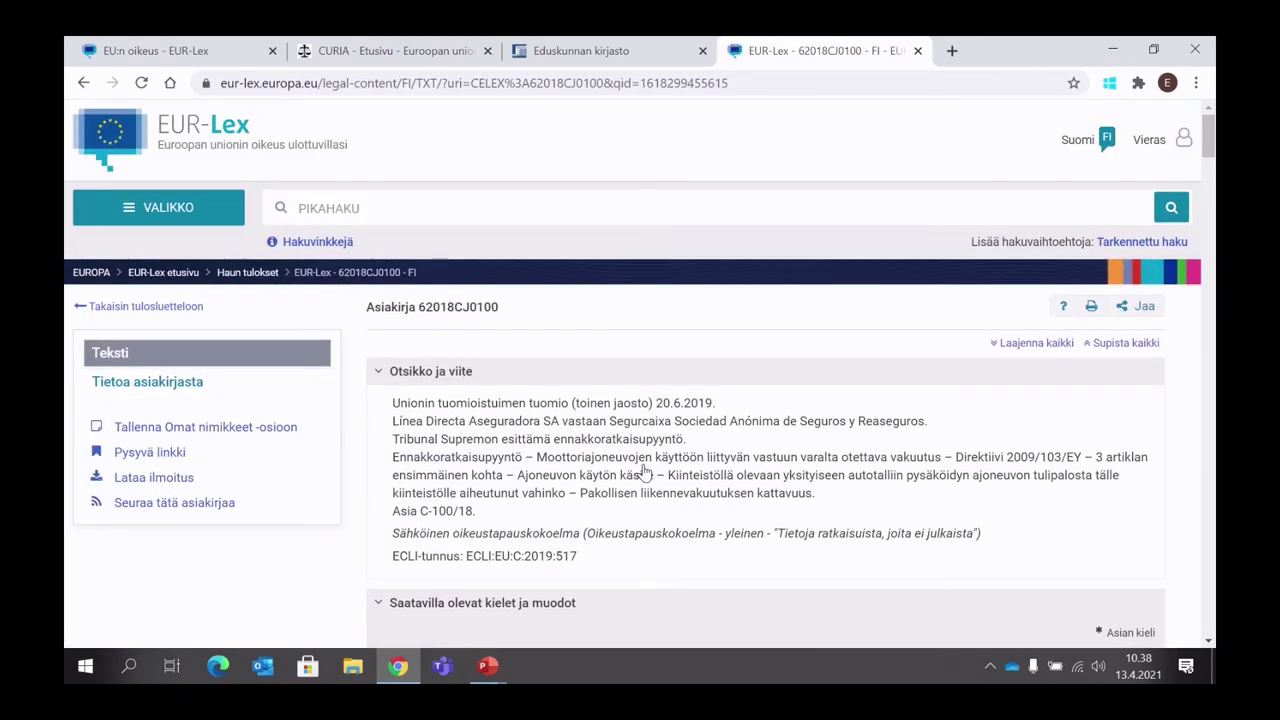
# Step: Examine the judgment's available languages and formats, its multilingual display options and the search terms in its opening text
pyautogui.scroll(-3, 716, 443)
pyautogui.scroll(-2, 773, 400)
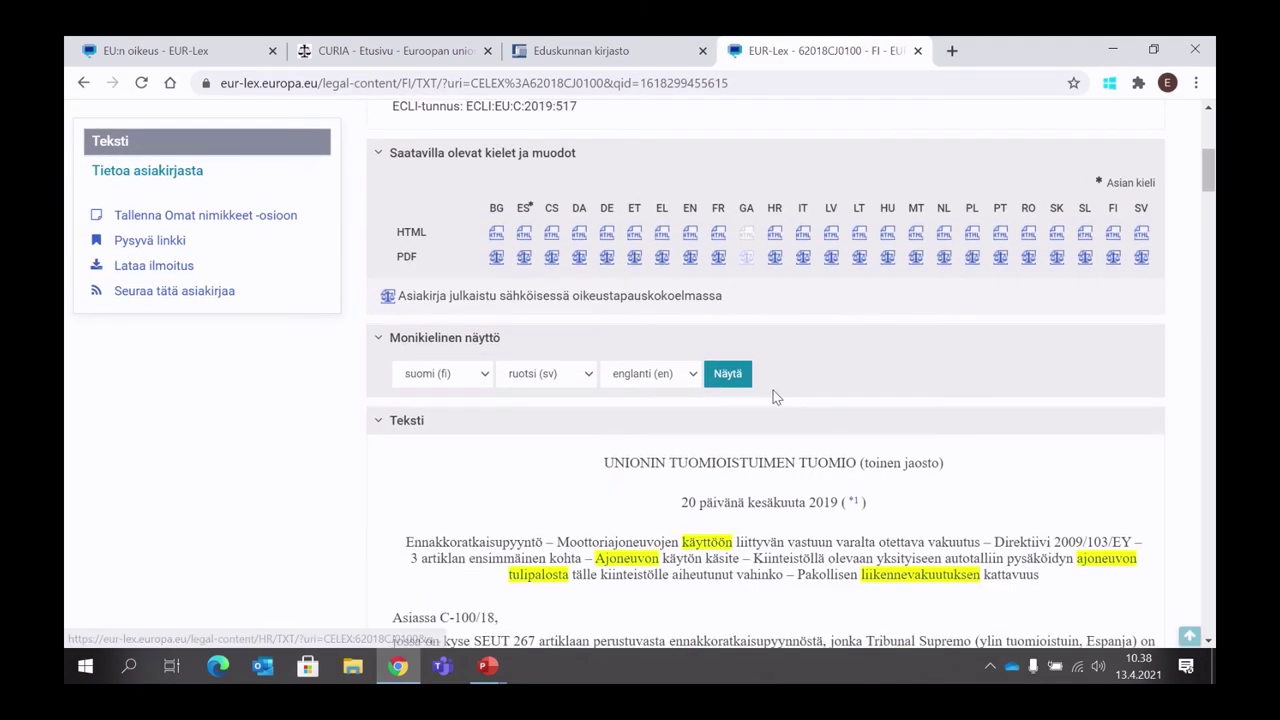
pyautogui.scroll(-1, 870, 400)
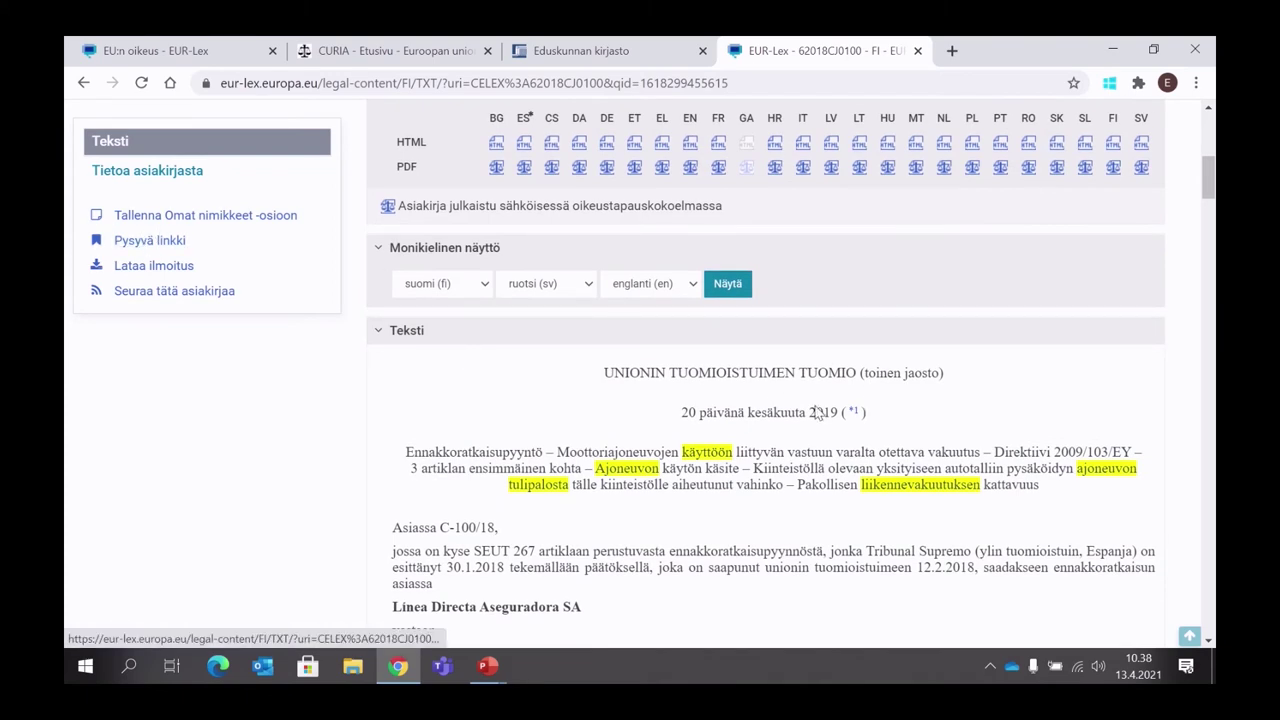
pyautogui.scroll(-1, 876, 481)
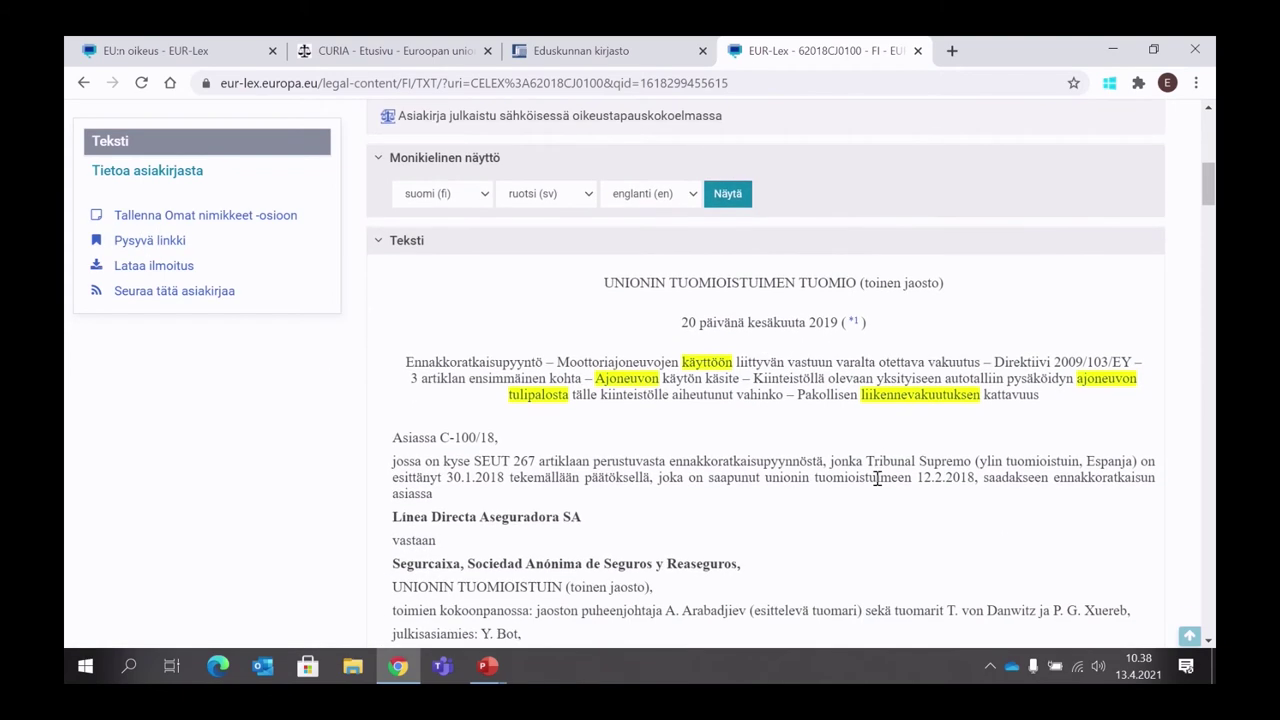
pyautogui.scroll(1, 878, 479)
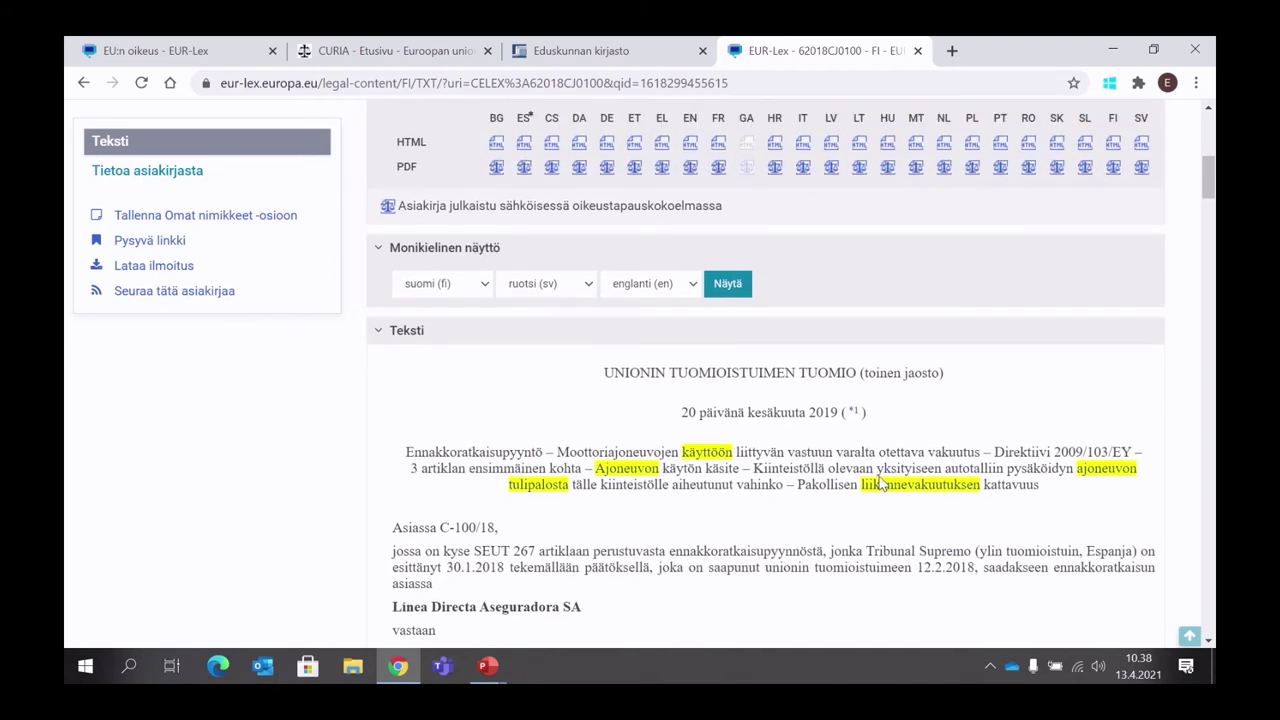
pyautogui.scroll(1, 805, 512)
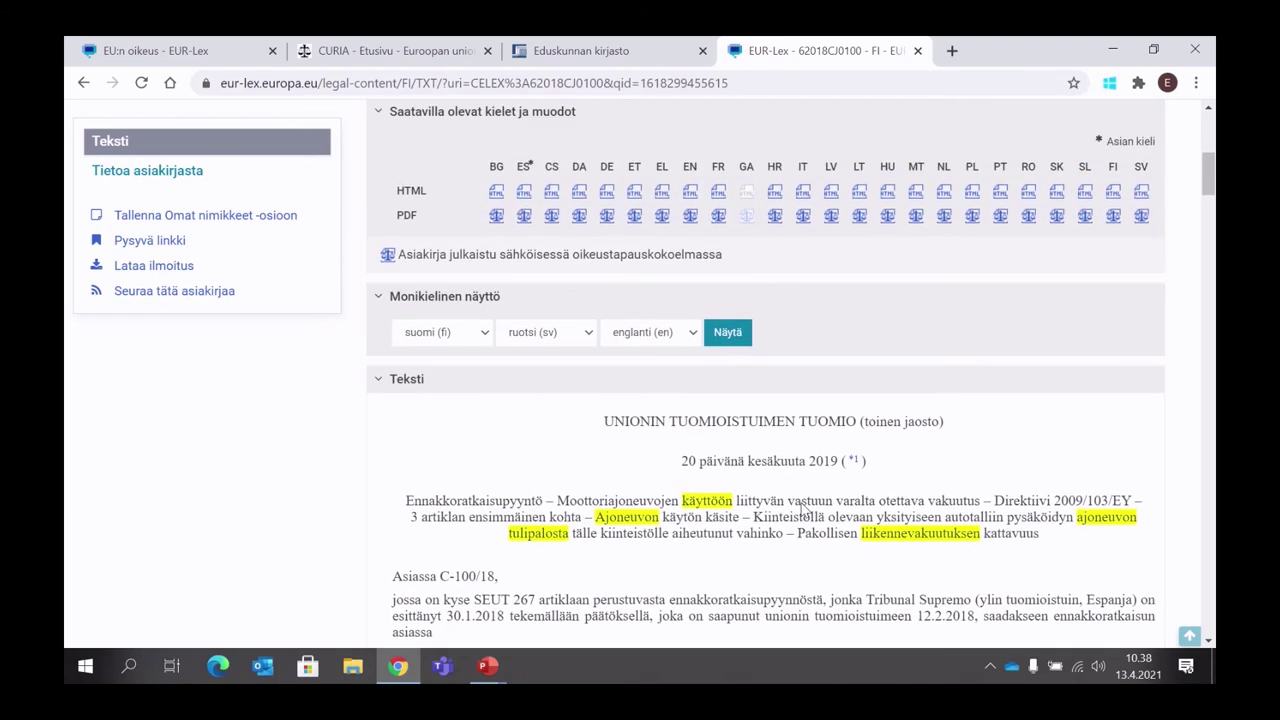
pyautogui.scroll(2, 803, 510)
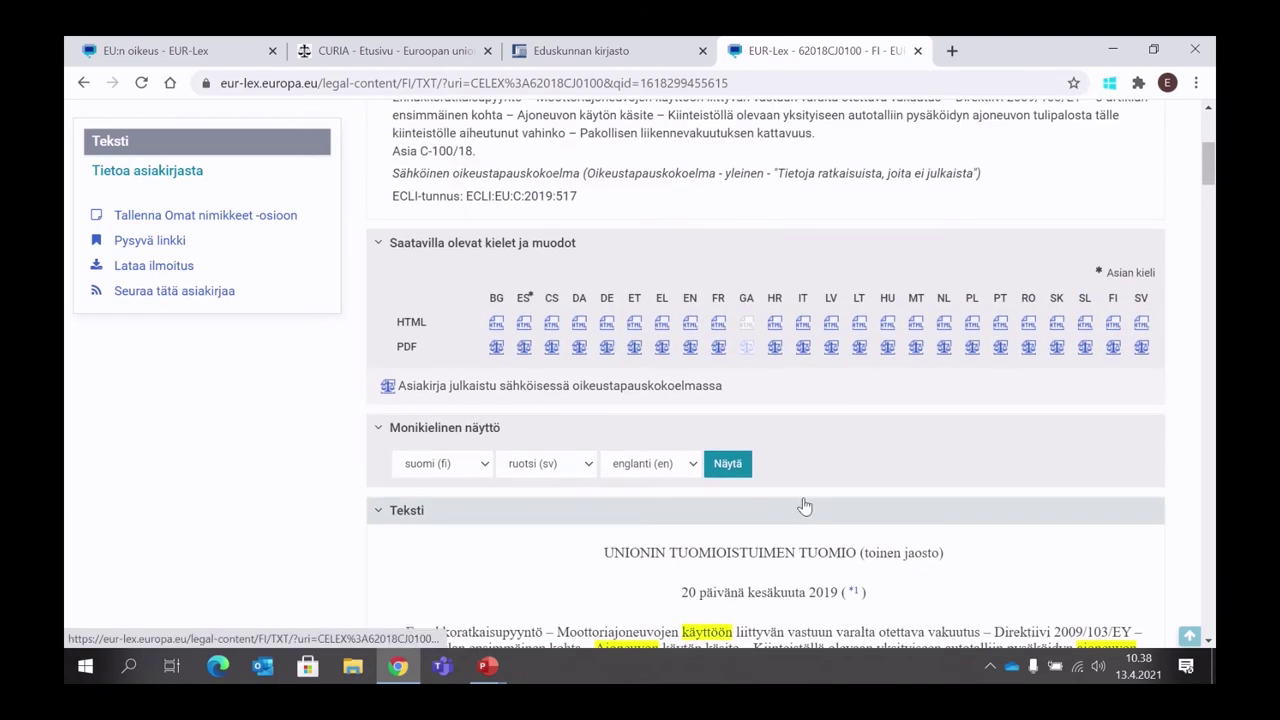
# Step: Open the judgment's document information (Tietoa asiakirjasta) and examine its dates, classifications, procedure and relationships between documents
pyautogui.click(148, 172)
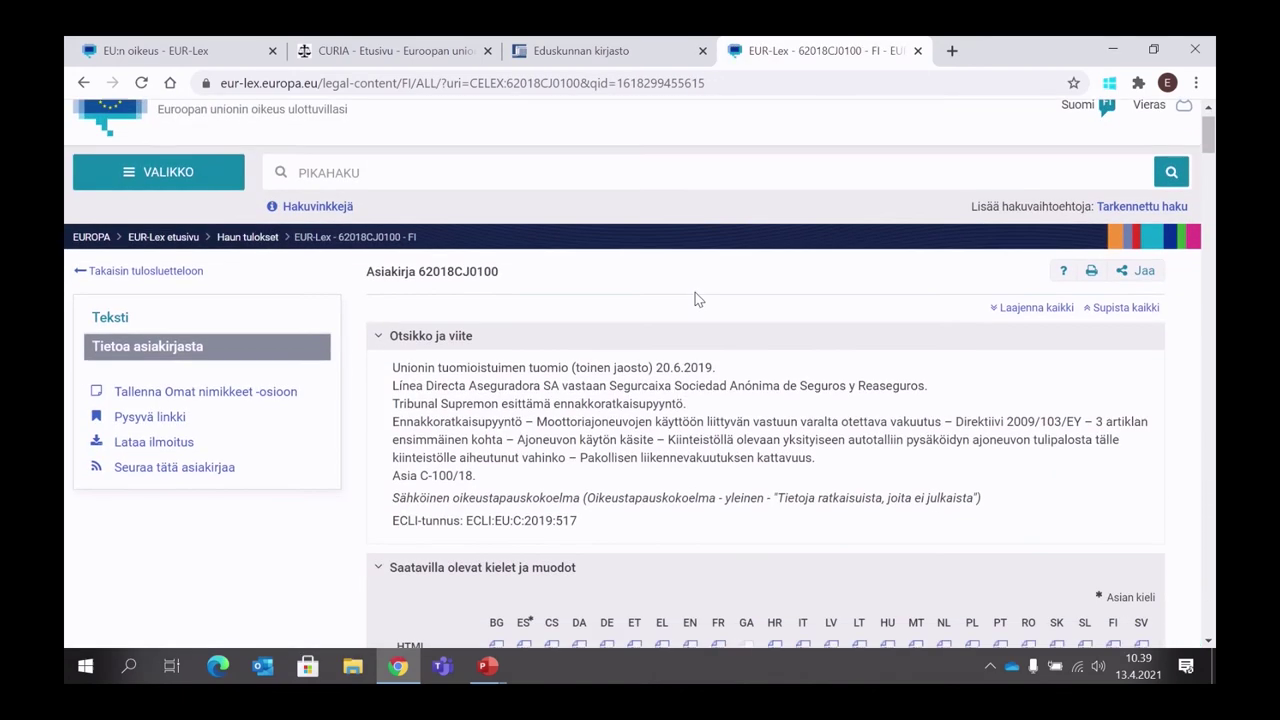
pyautogui.scroll(-8, 697, 299)
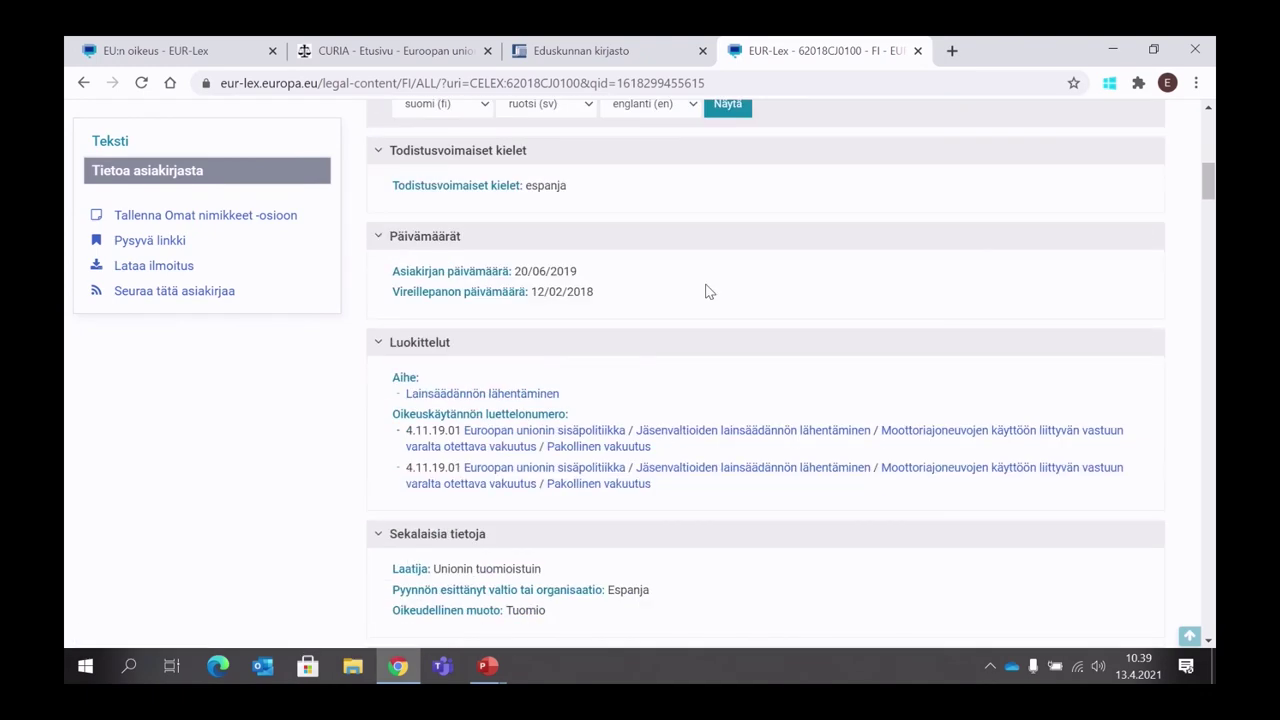
pyautogui.scroll(-4, 705, 291)
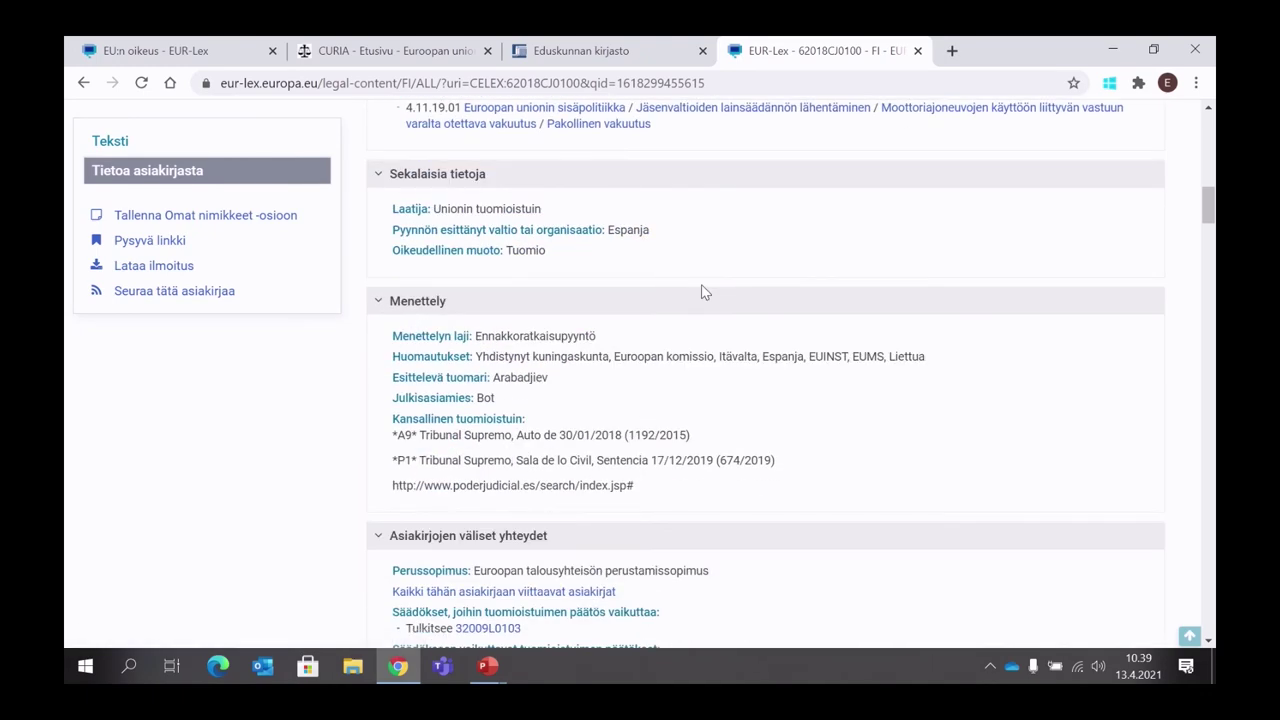
pyautogui.scroll(-2, 702, 289)
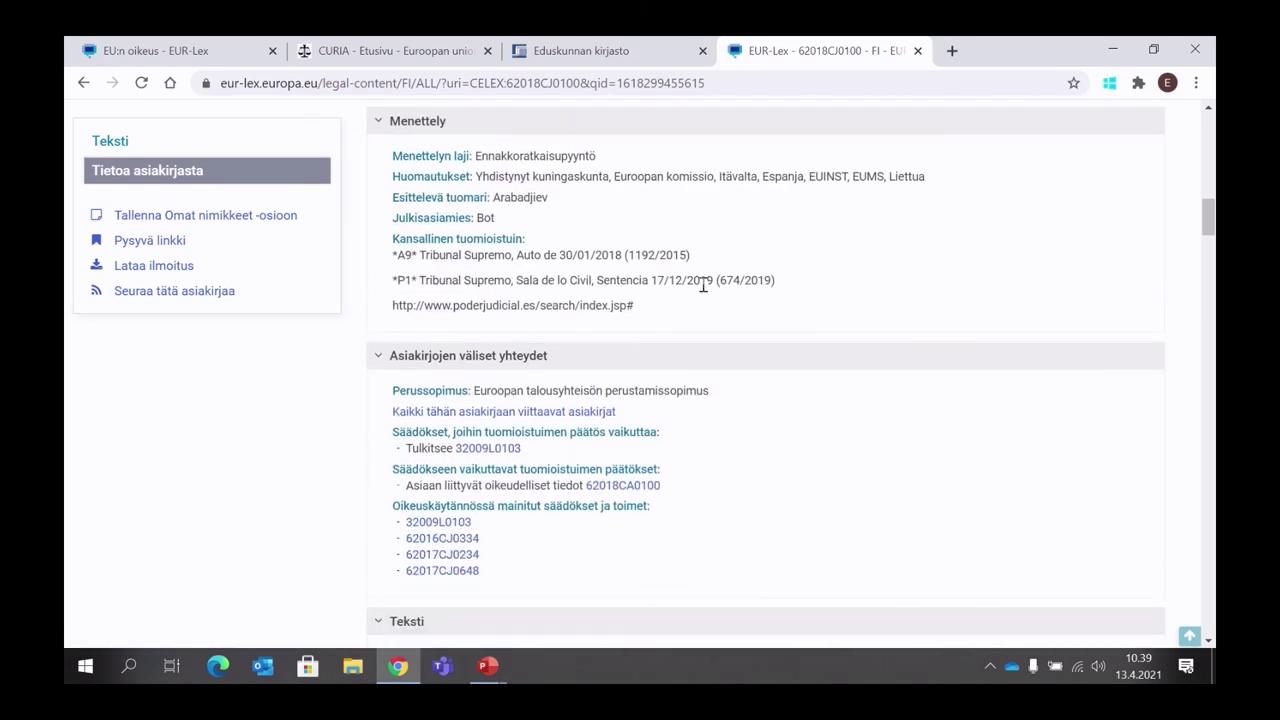
pyautogui.scroll(-2, 704, 289)
pyautogui.scroll(2, 704, 289)
pyautogui.scroll(2, 706, 279)
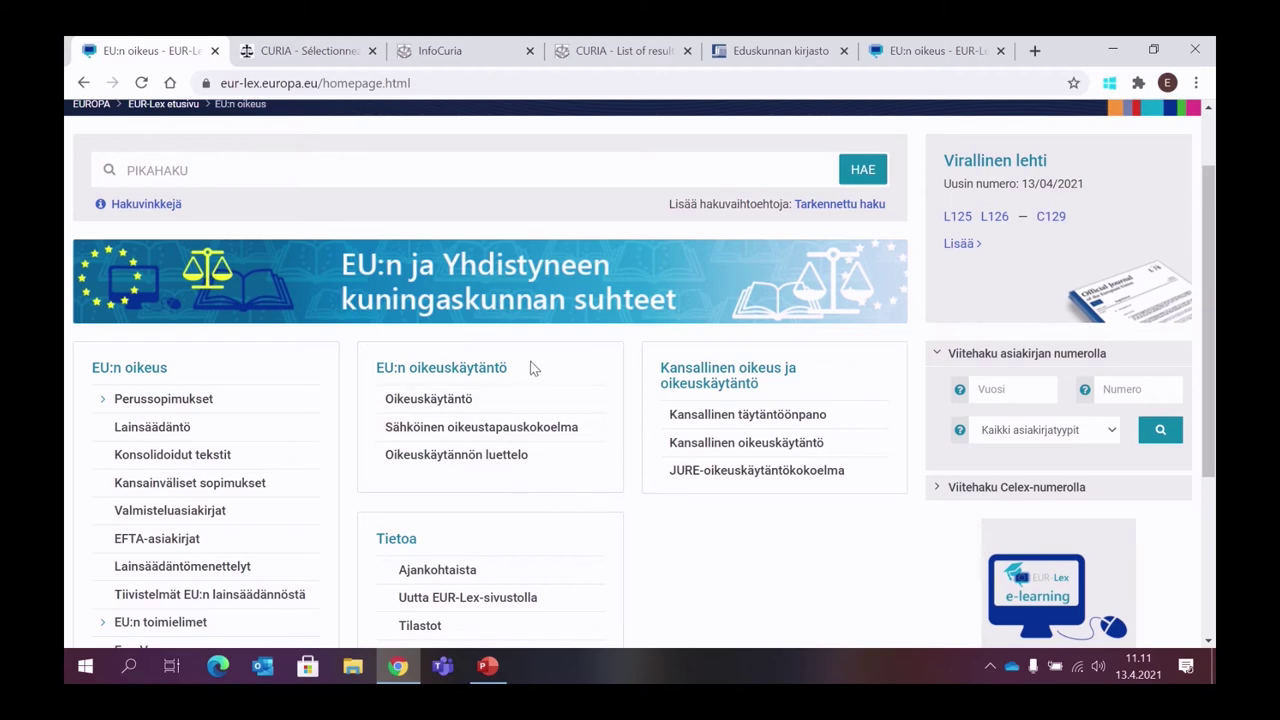
# Step: Open the Oikeuskäytäntö page of the EU case law section from the EUR-Lex home page
pyautogui.click(418, 405)
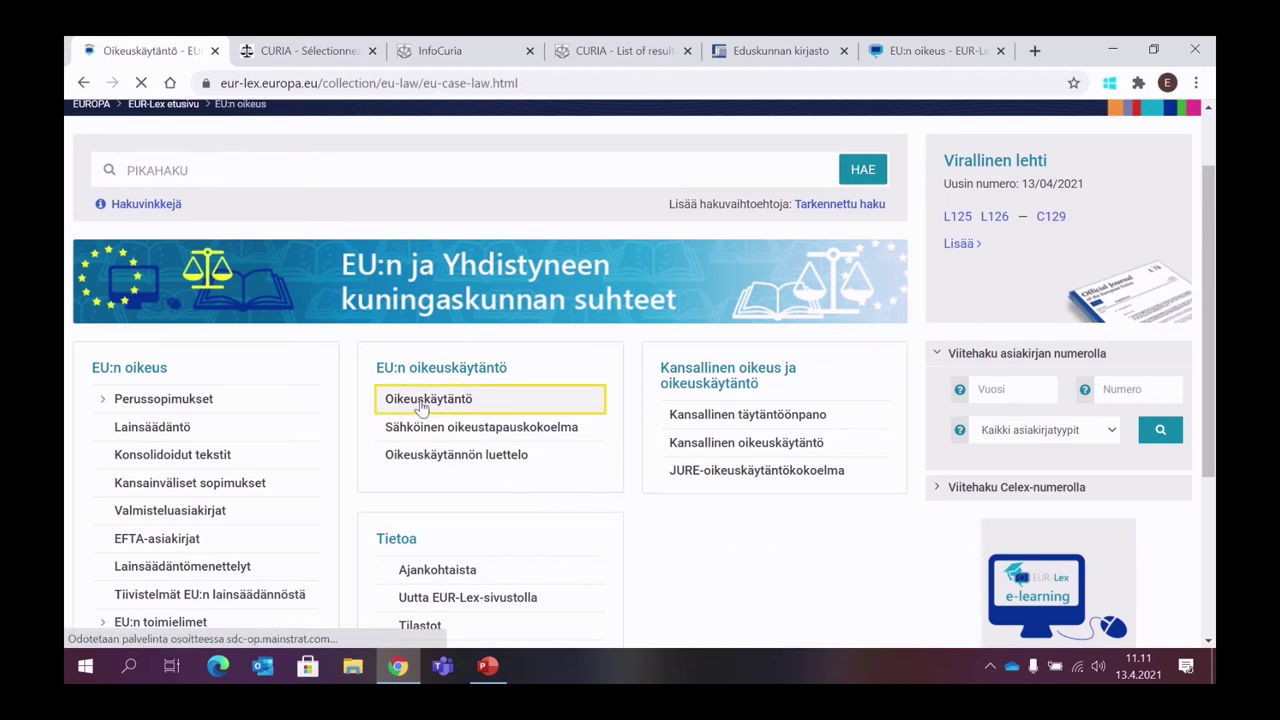
# Step: Open the advanced search form (Tarkennettu haku) for the Oikeuskäytäntö collection and look over its text search fields
pyautogui.click(230, 451)
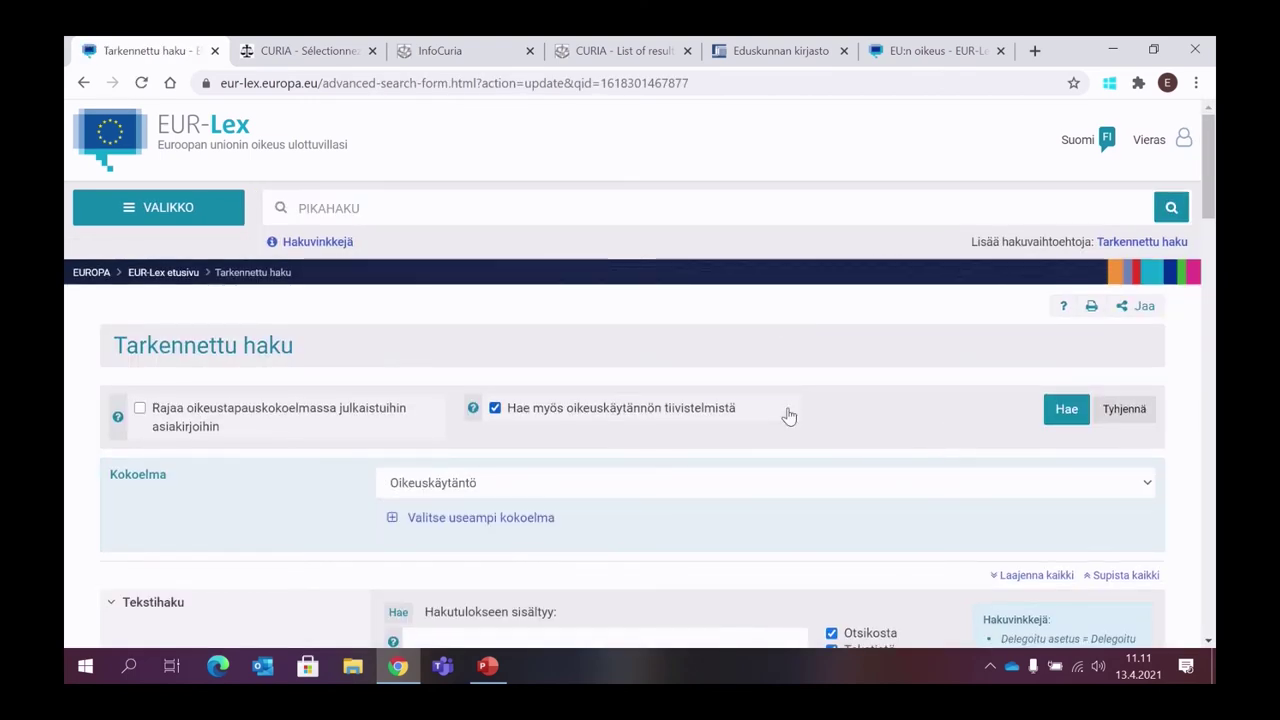
pyautogui.scroll(-1, 785, 407)
pyautogui.scroll(-2, 785, 407)
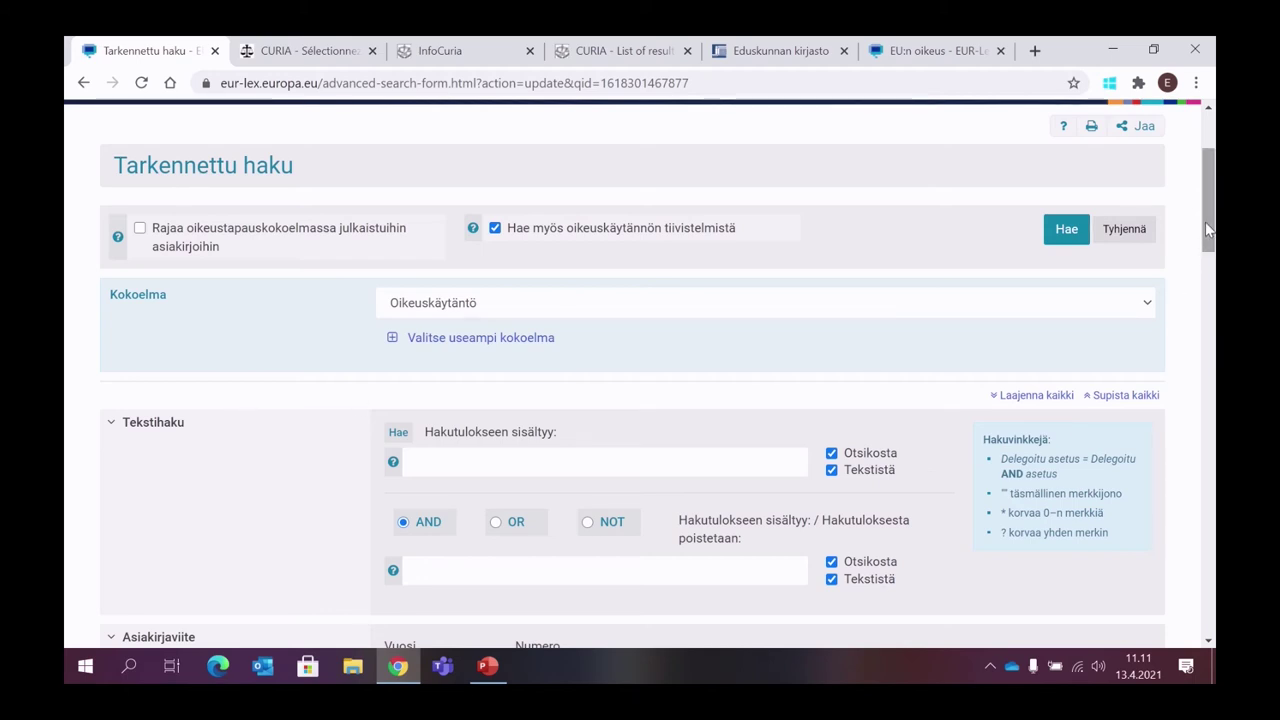
# Step: Restrict the subject area to the EuroVoc term immateriaalioikeus, found under (64) Tuotanto, teknologia ja tutkimus, (6416) tutkimus ja immateriaalioikeus
pyautogui.moveTo(1208, 225); pyautogui.dragTo(1183, 555)
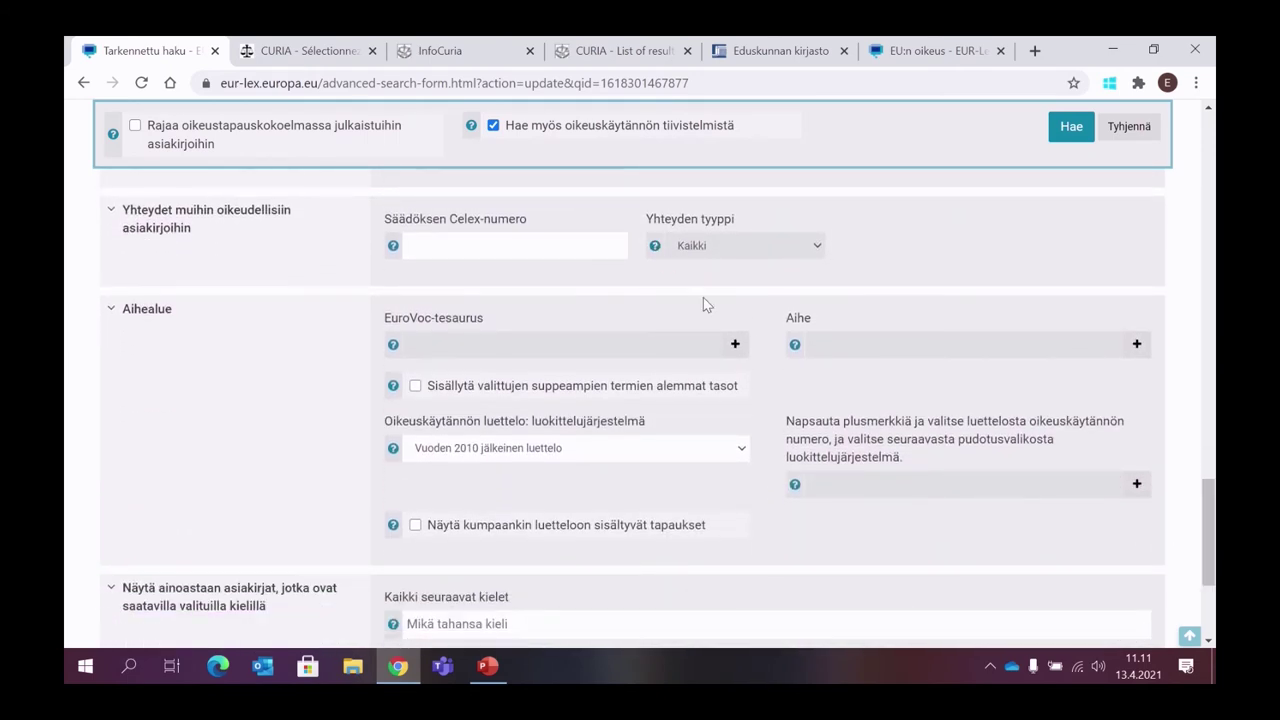
pyautogui.click(735, 345)
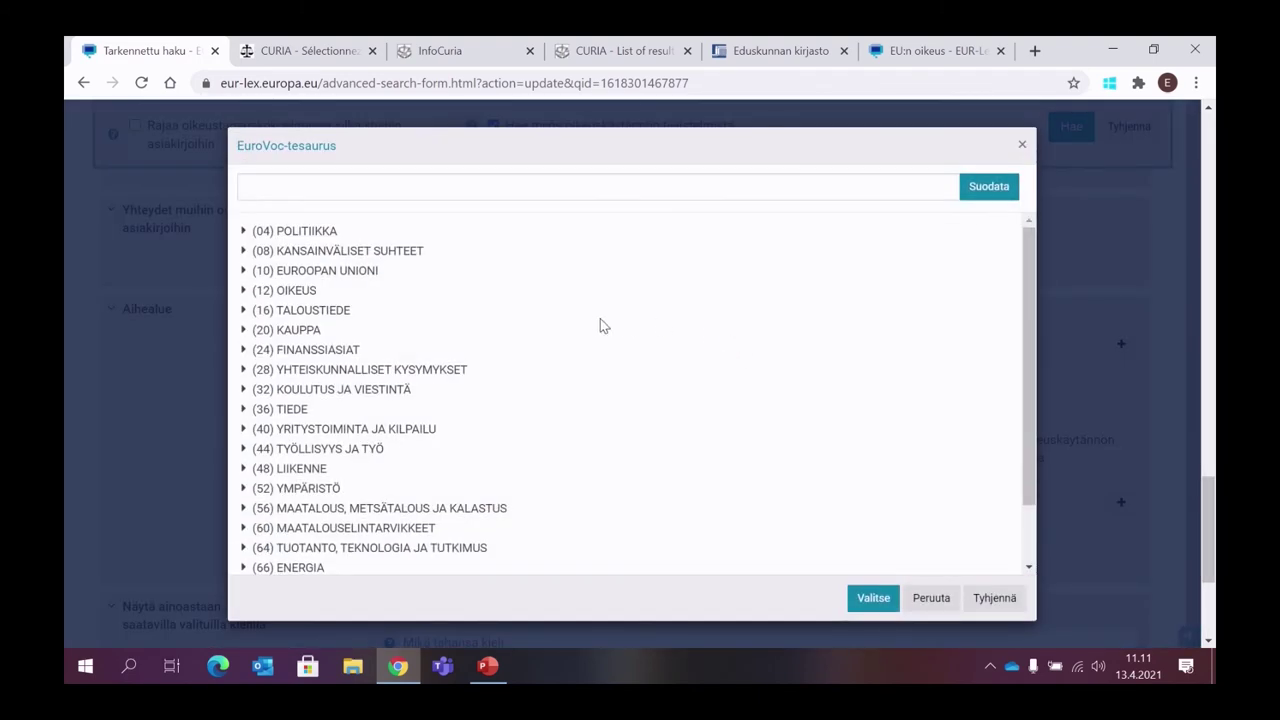
pyautogui.scroll(-1, 621, 326)
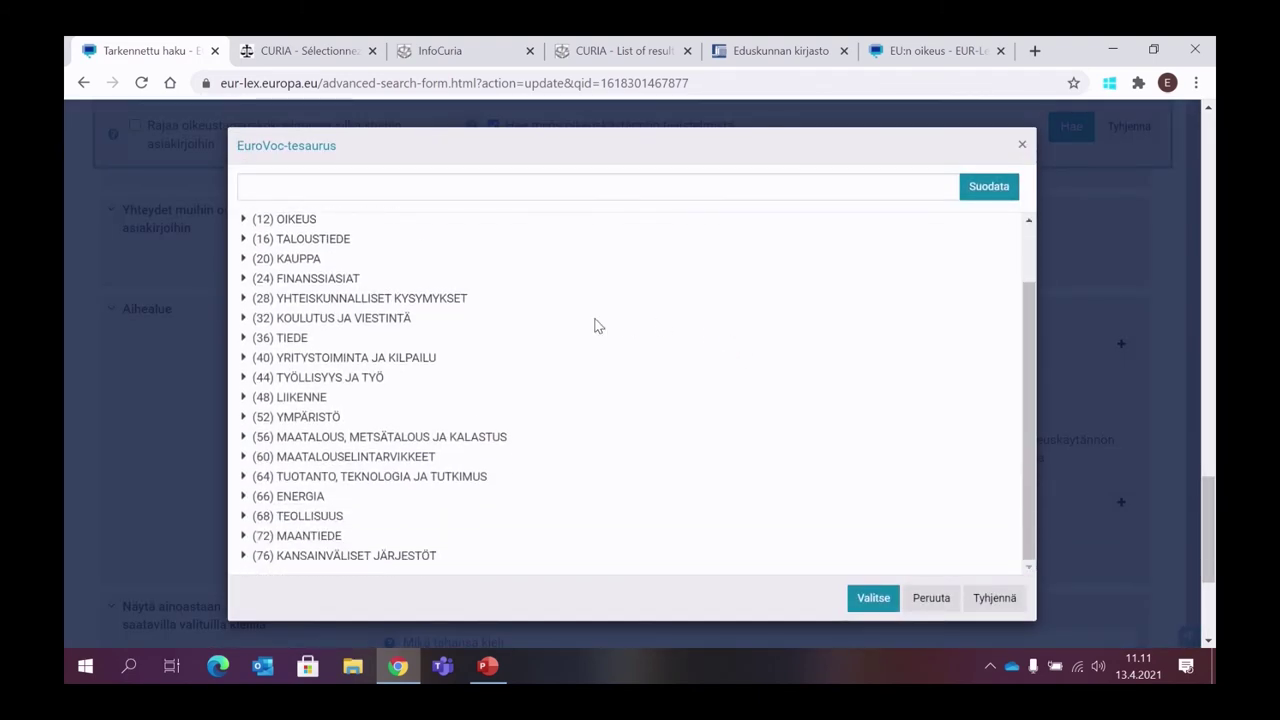
pyautogui.click(244, 478)
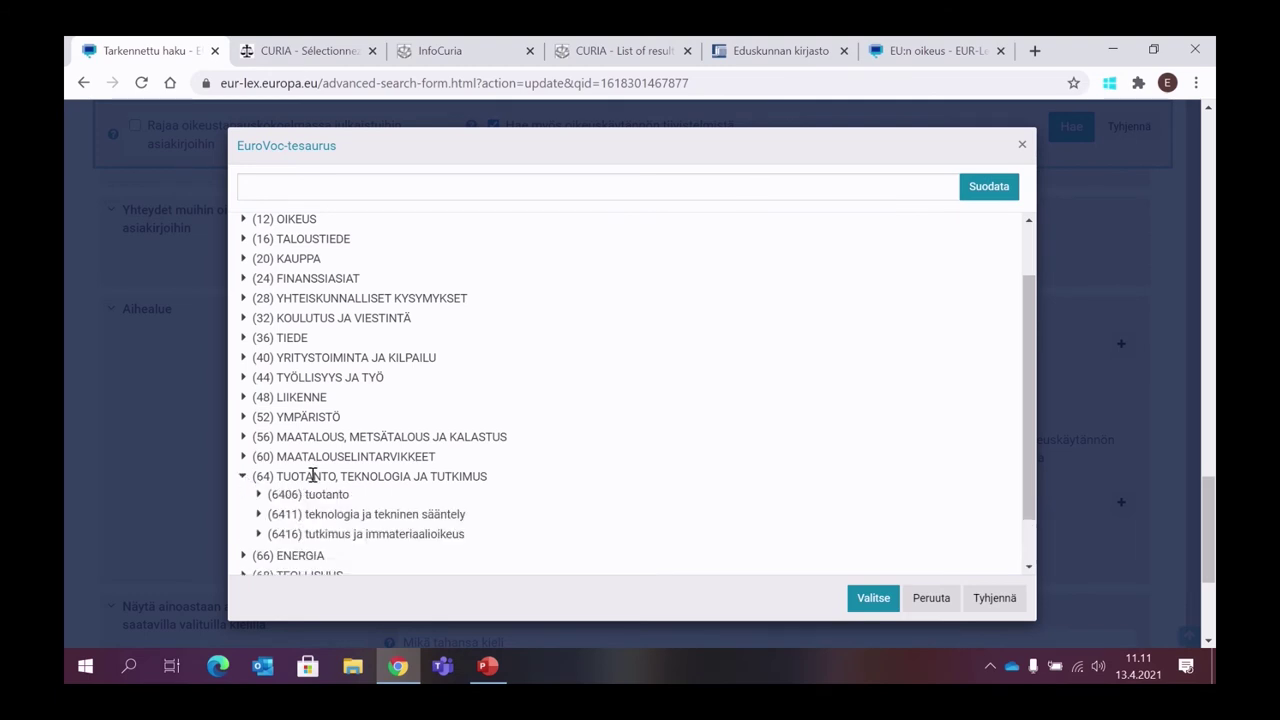
pyautogui.click(259, 534)
pyautogui.scroll(-2, 570, 498)
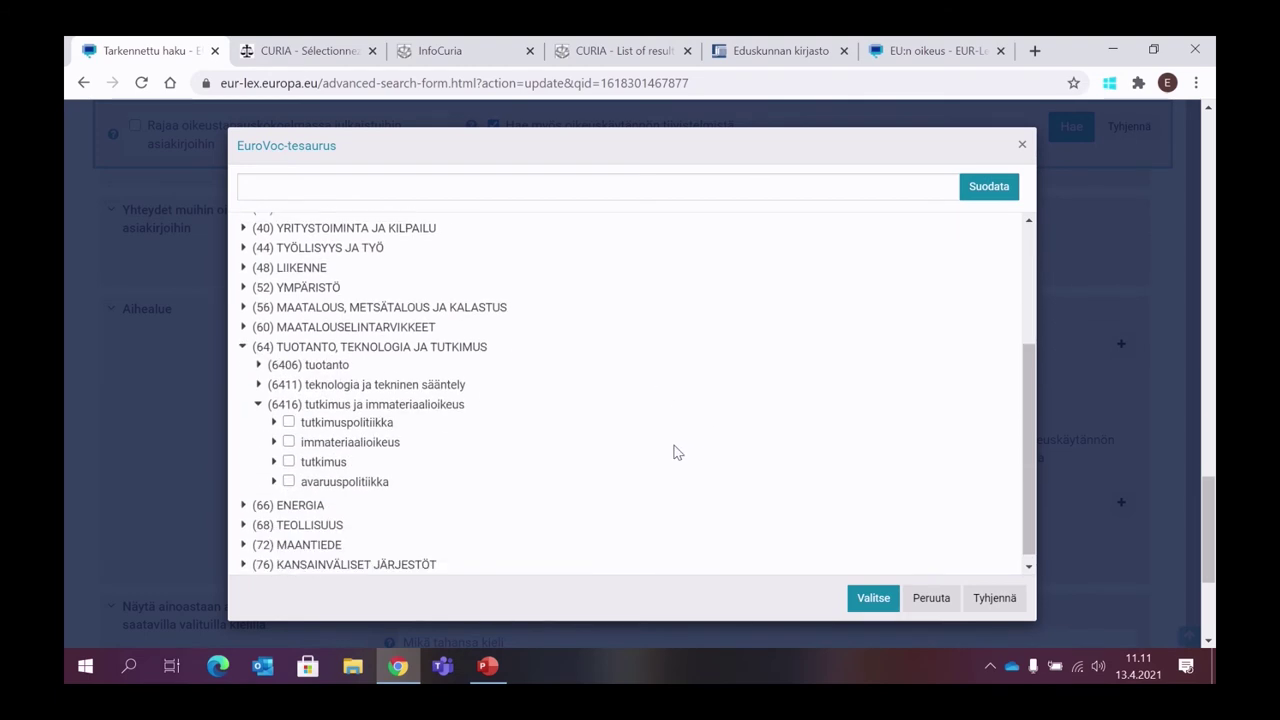
pyautogui.click(288, 432)
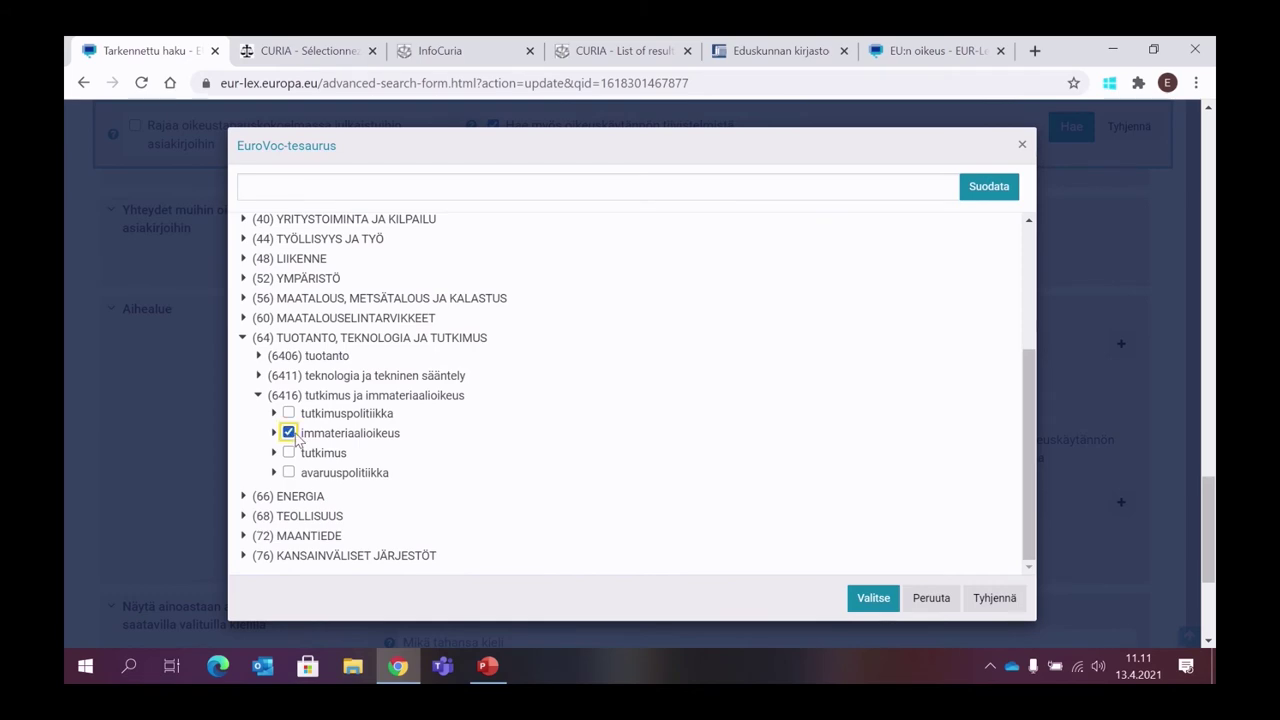
pyautogui.click(873, 600)
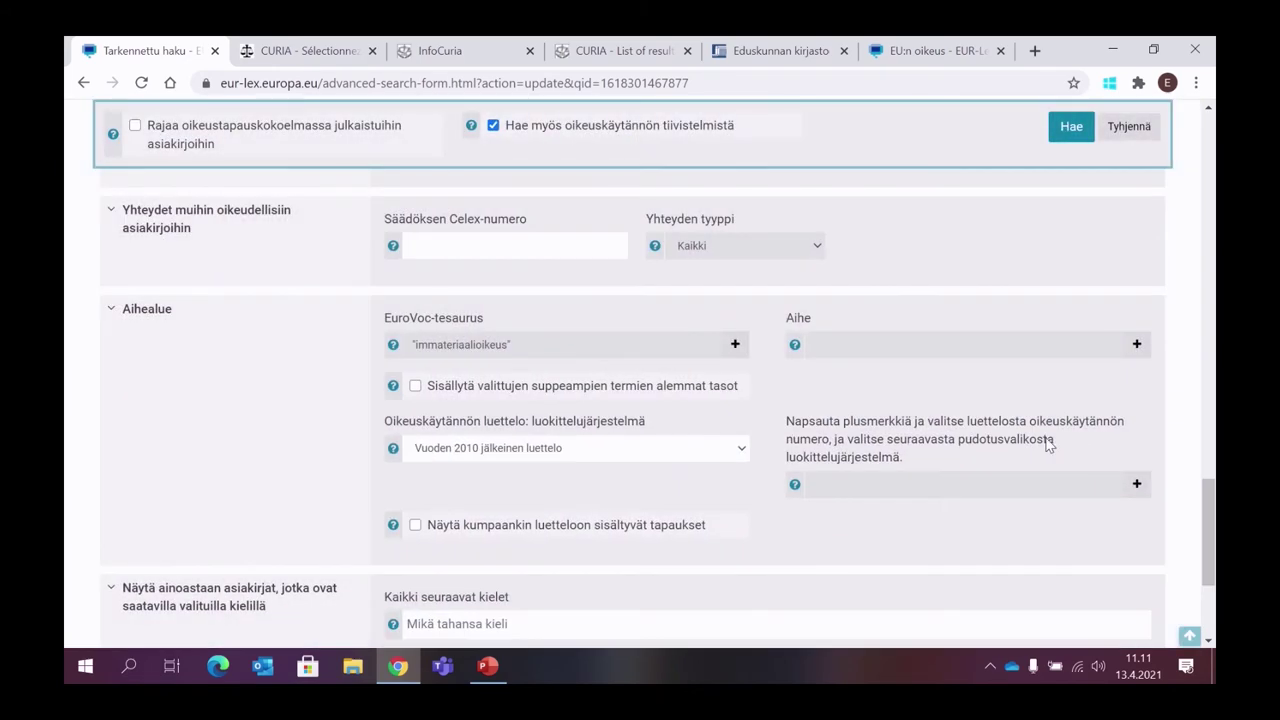
# Step: Set the start date of the search's date range (Aikaväli) to 01/01/2015
pyautogui.scroll(3, 975, 396)
pyautogui.scroll(5, 995, 369)
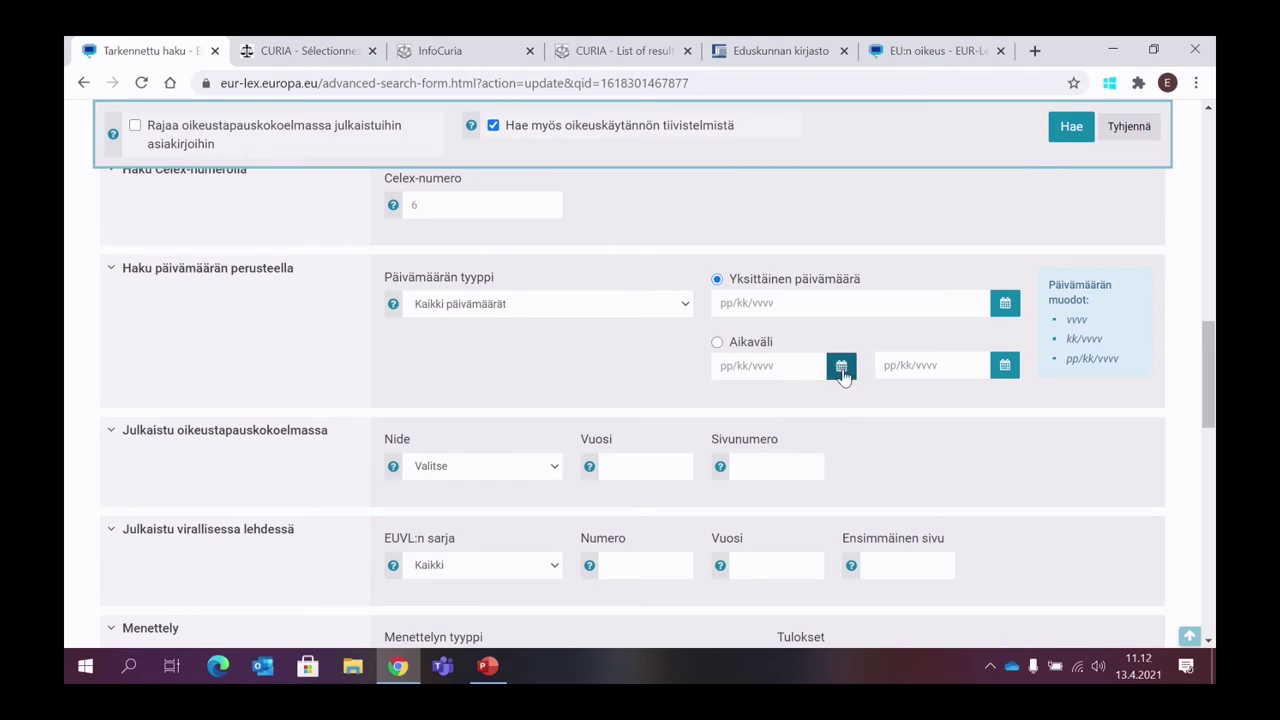
pyautogui.click(790, 365)
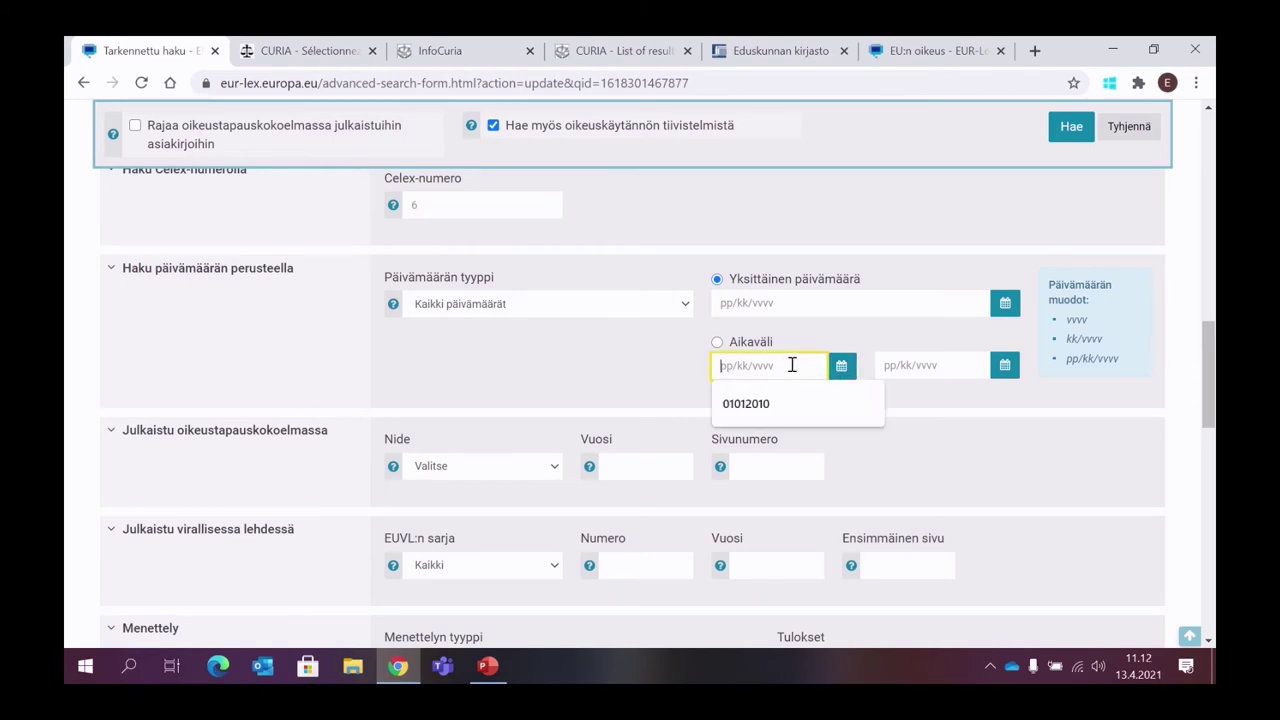
pyautogui.click(843, 367)
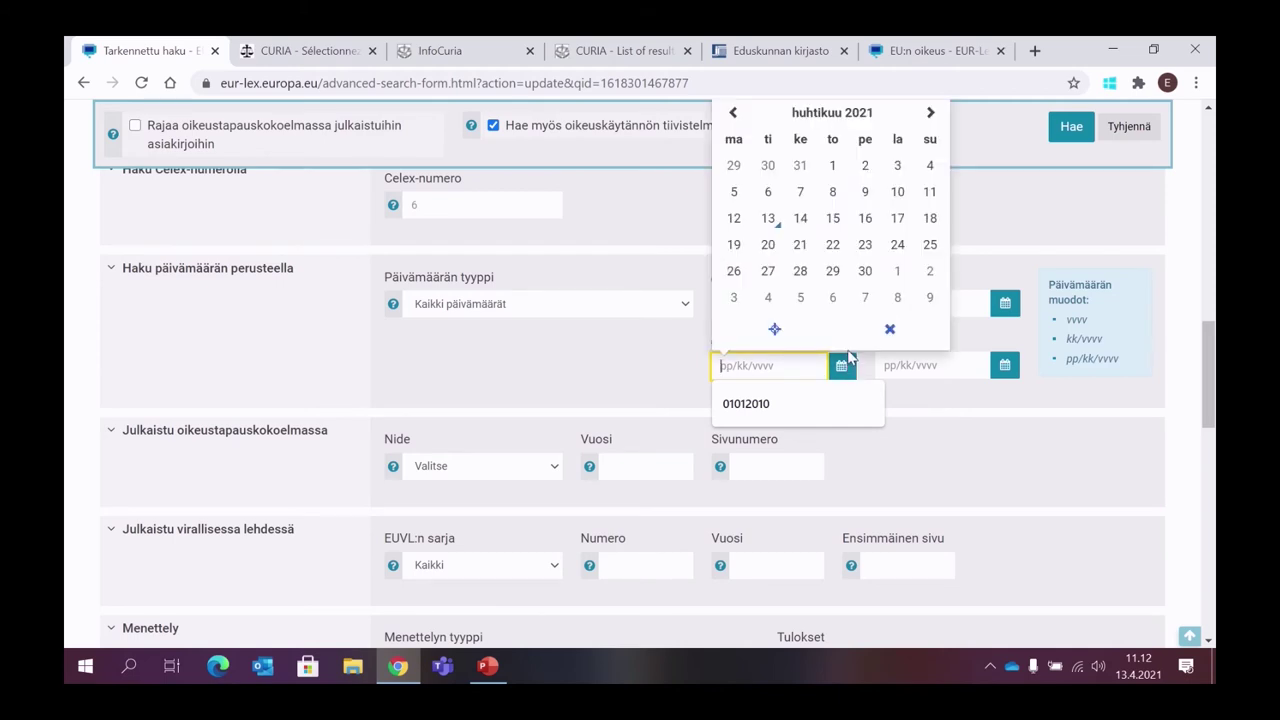
pyautogui.click(734, 114)
pyautogui.click(734, 114)
pyautogui.click(734, 114)
pyautogui.click(734, 114)
pyautogui.click(734, 114)
pyautogui.click(734, 114)
pyautogui.click(734, 114)
pyautogui.click(734, 114)
pyautogui.click(734, 114)
pyautogui.click(734, 114)
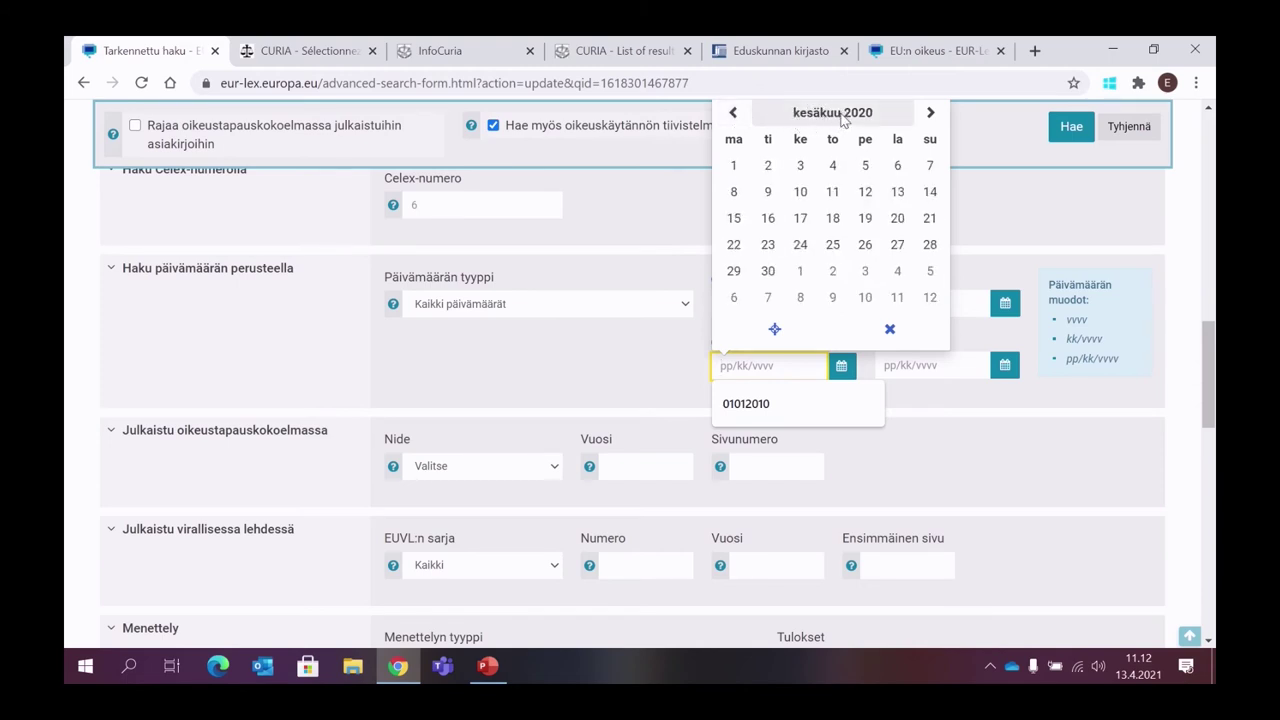
pyautogui.click(818, 124)
pyautogui.click(728, 134)
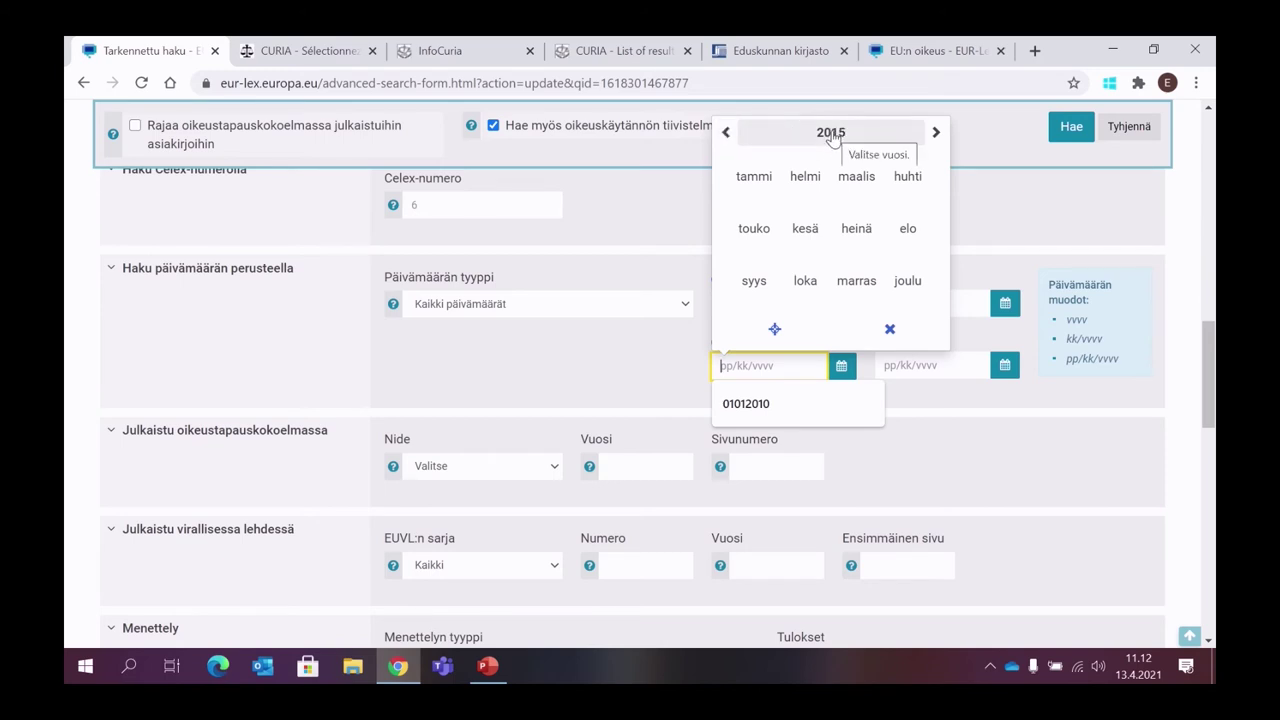
pyautogui.click(745, 183)
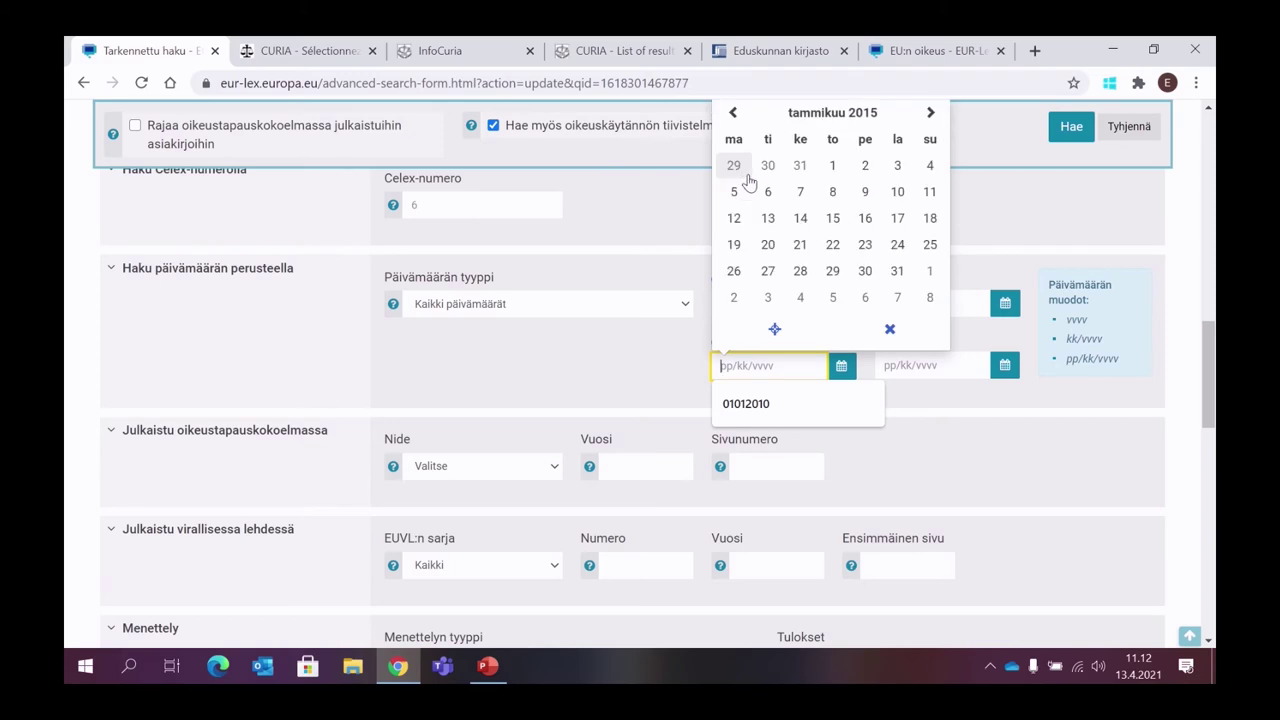
pyautogui.click(830, 170)
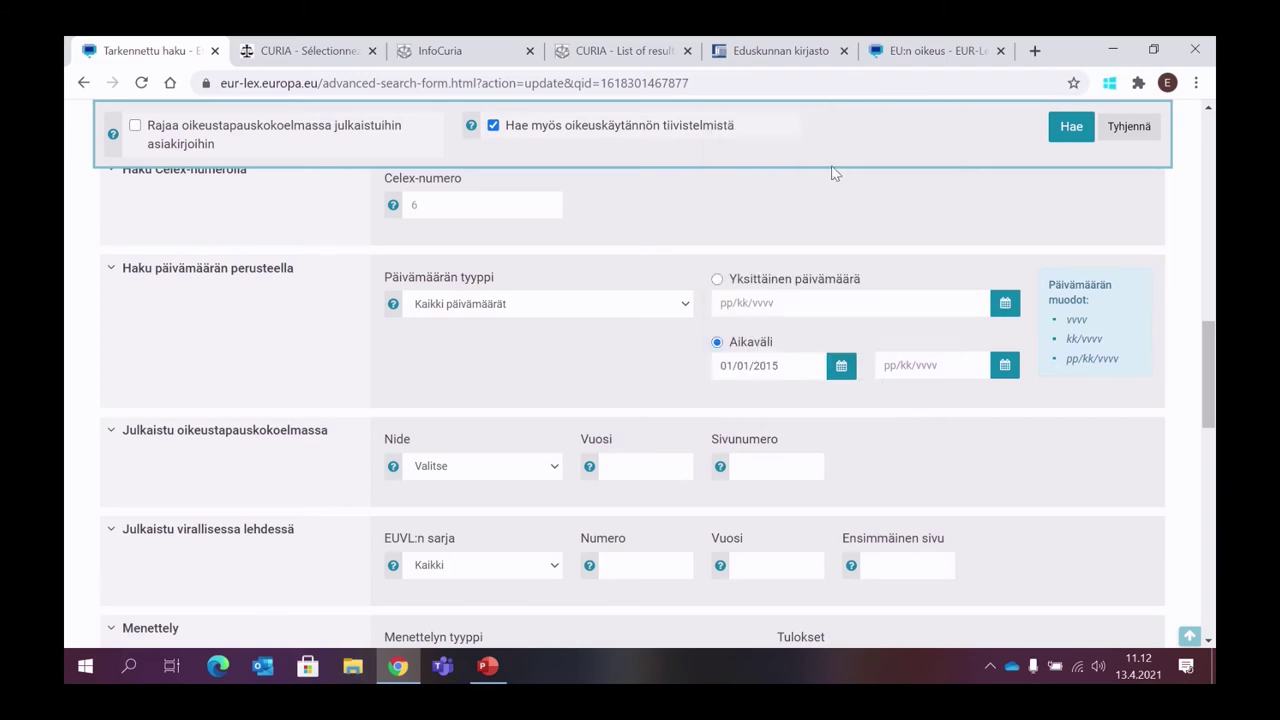
# Step: Set the end date of the date range to 13/04/2021 and run the search
pyautogui.click(1004, 366)
pyautogui.click(838, 218)
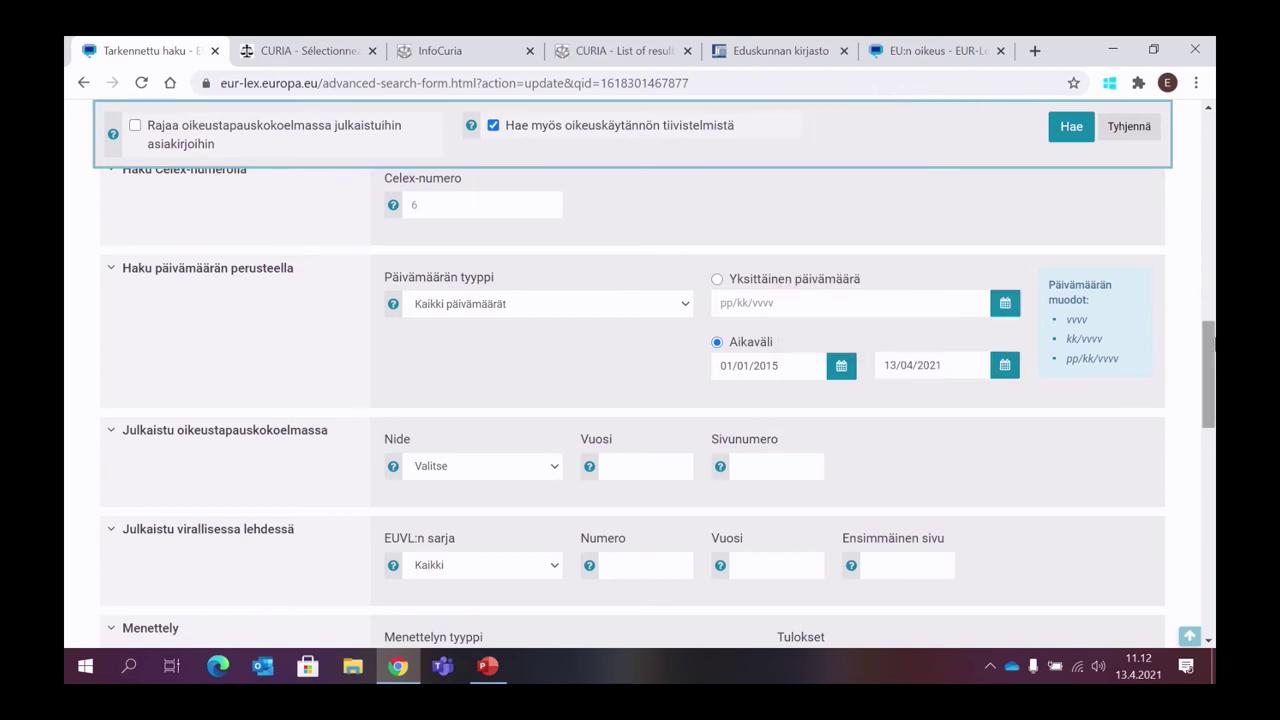
pyautogui.moveTo(1205, 345); pyautogui.dragTo(1211, 582)
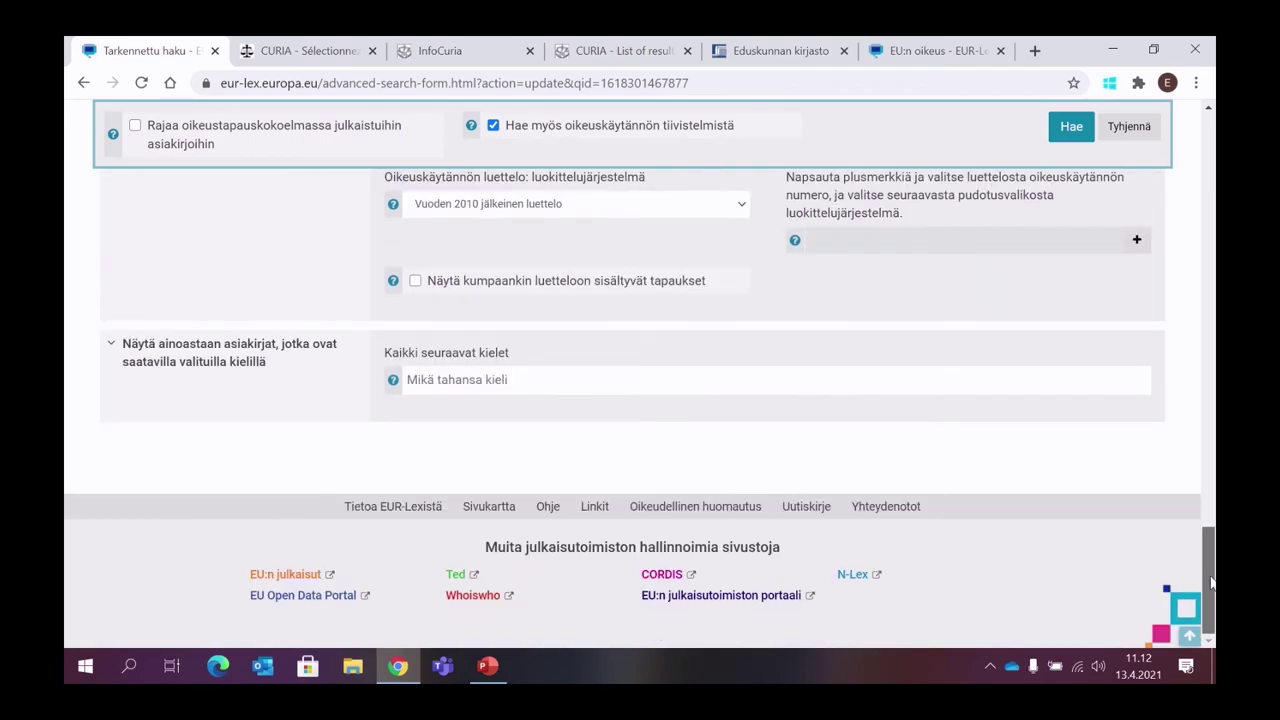
pyautogui.click(1074, 127)
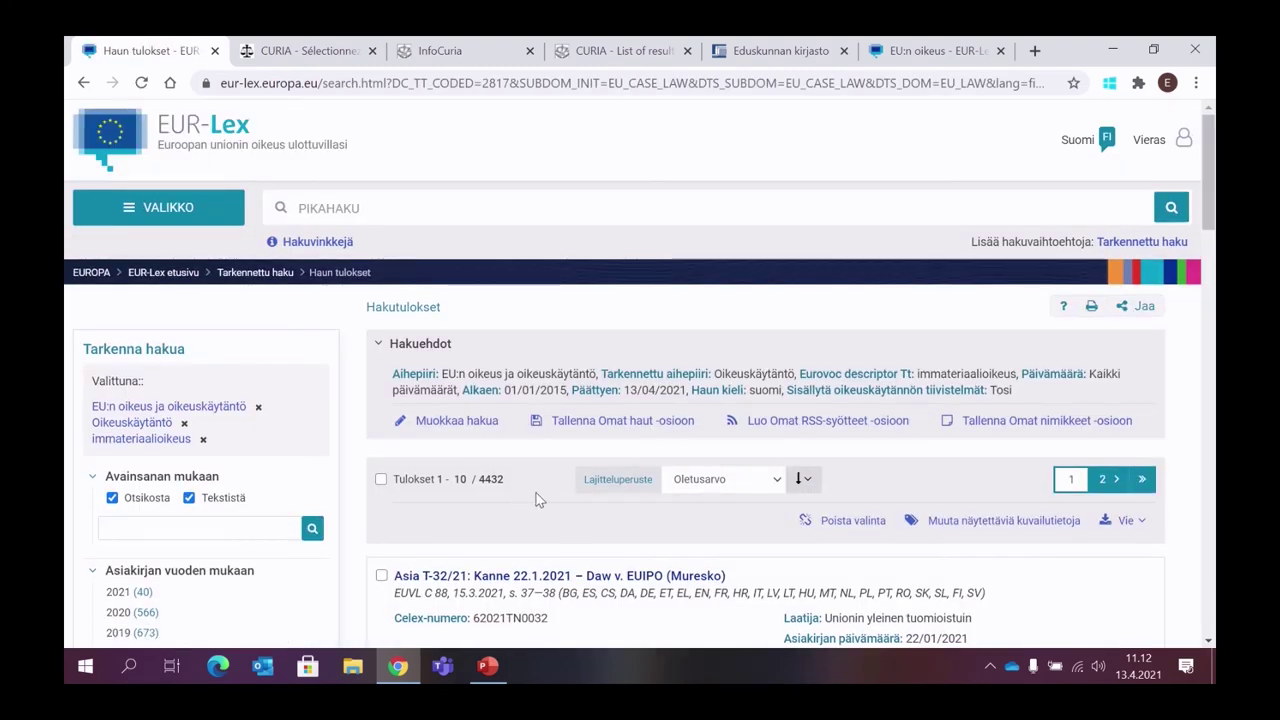
# Step: Look through the available result filters and narrow the results to documents from 2020
pyautogui.scroll(-1, 538, 495)
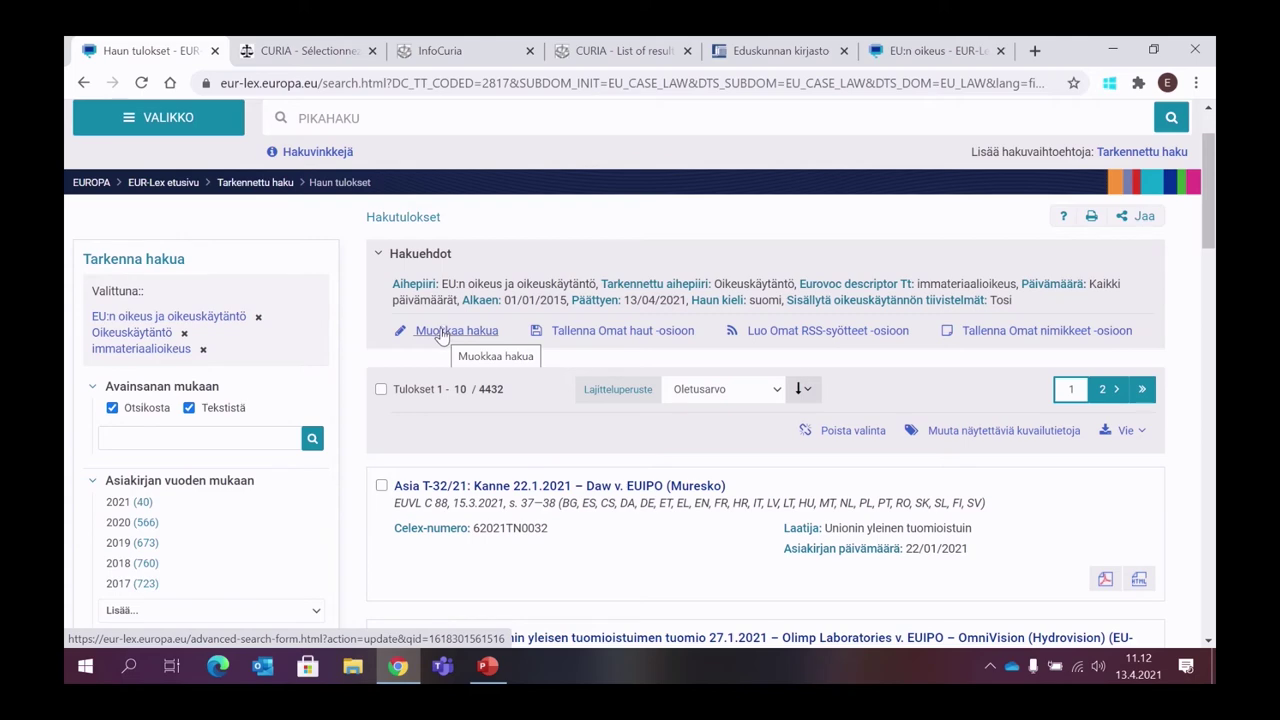
pyautogui.scroll(-5, 225, 368)
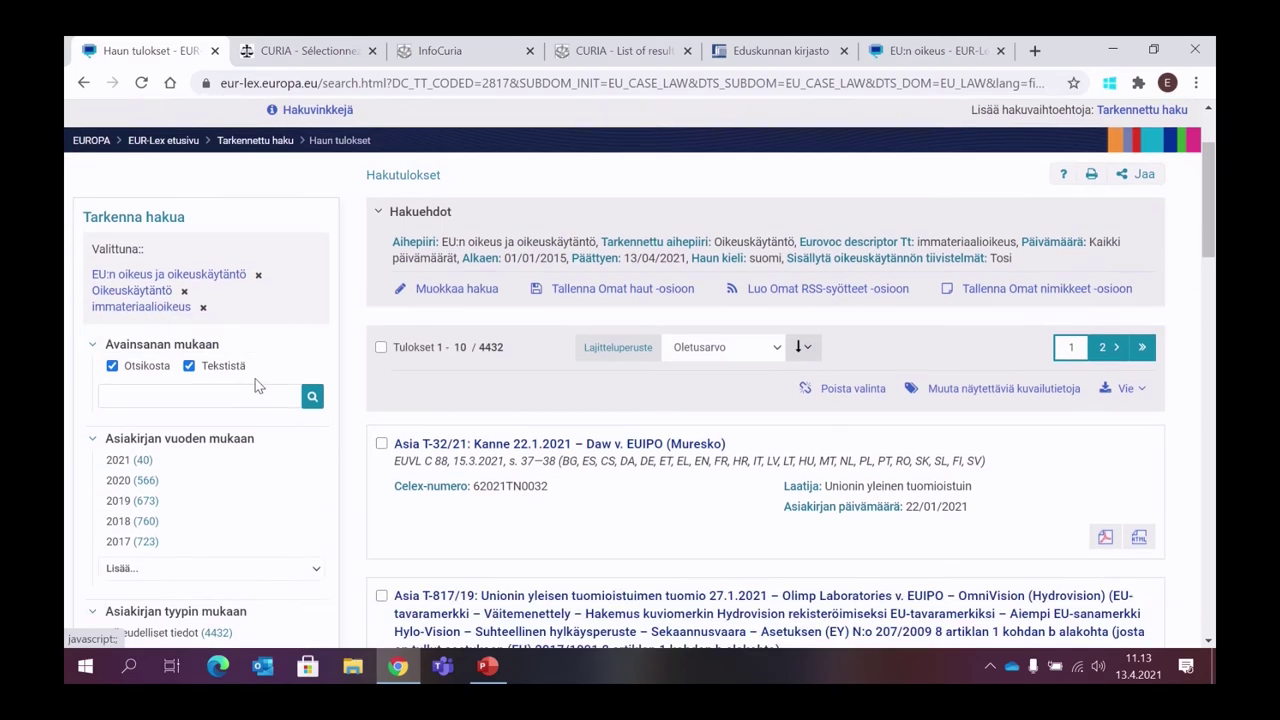
pyautogui.scroll(2, 270, 365)
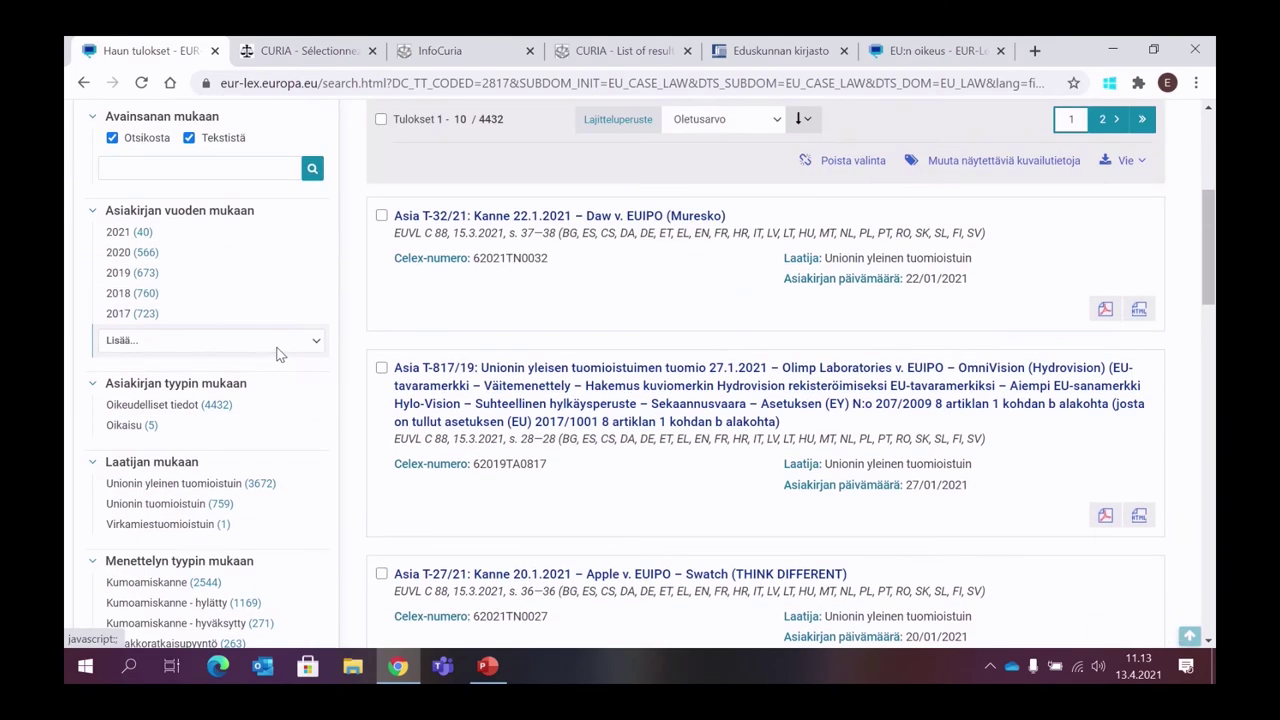
pyautogui.scroll(3, 278, 350)
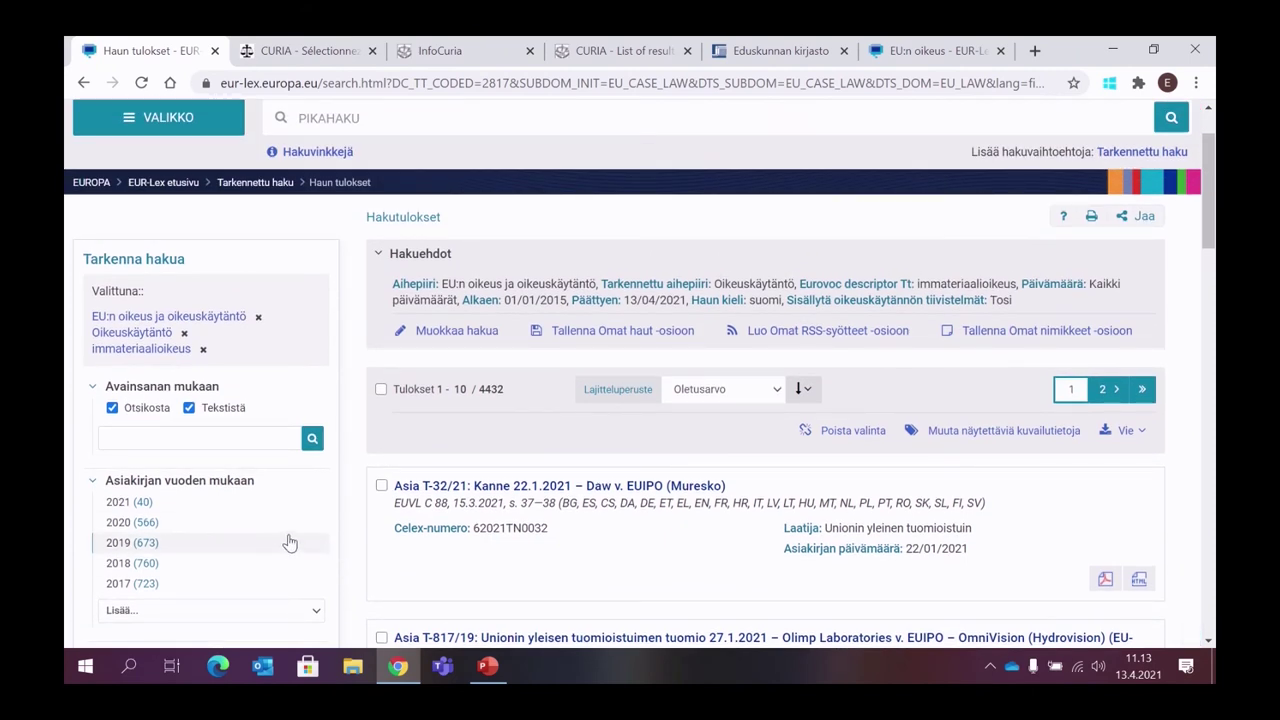
pyautogui.click(120, 522)
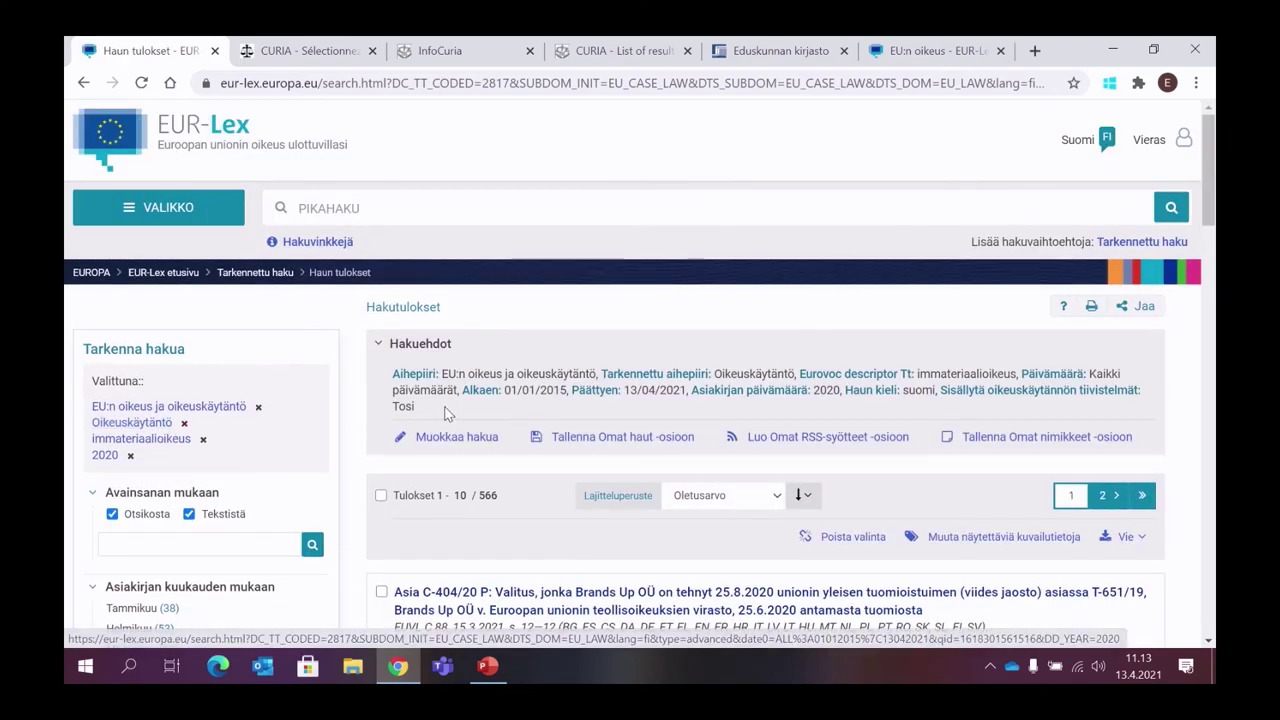
# Step: Narrow the results by the keyword tekijänoikeu* in titles only, excluding the text, and review the matching cases
pyautogui.scroll(-2, 212, 362)
pyautogui.click(134, 276)
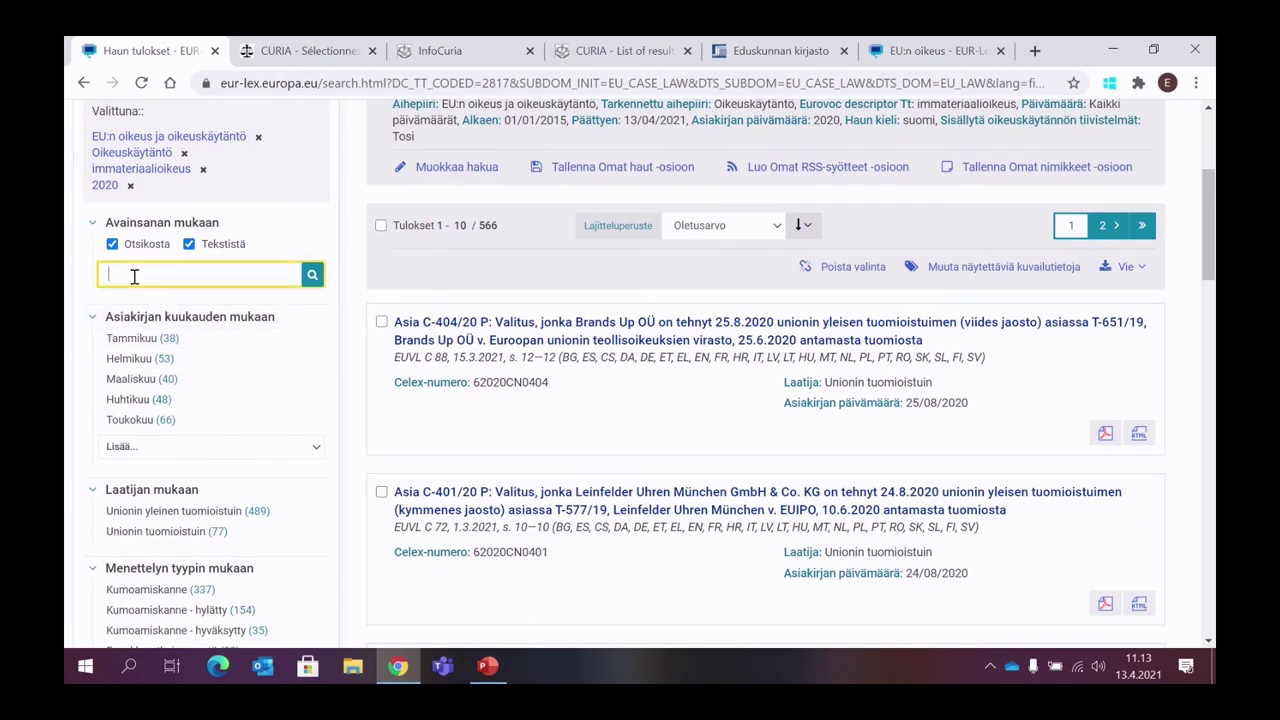
pyautogui.write('tekijänoikeu*')
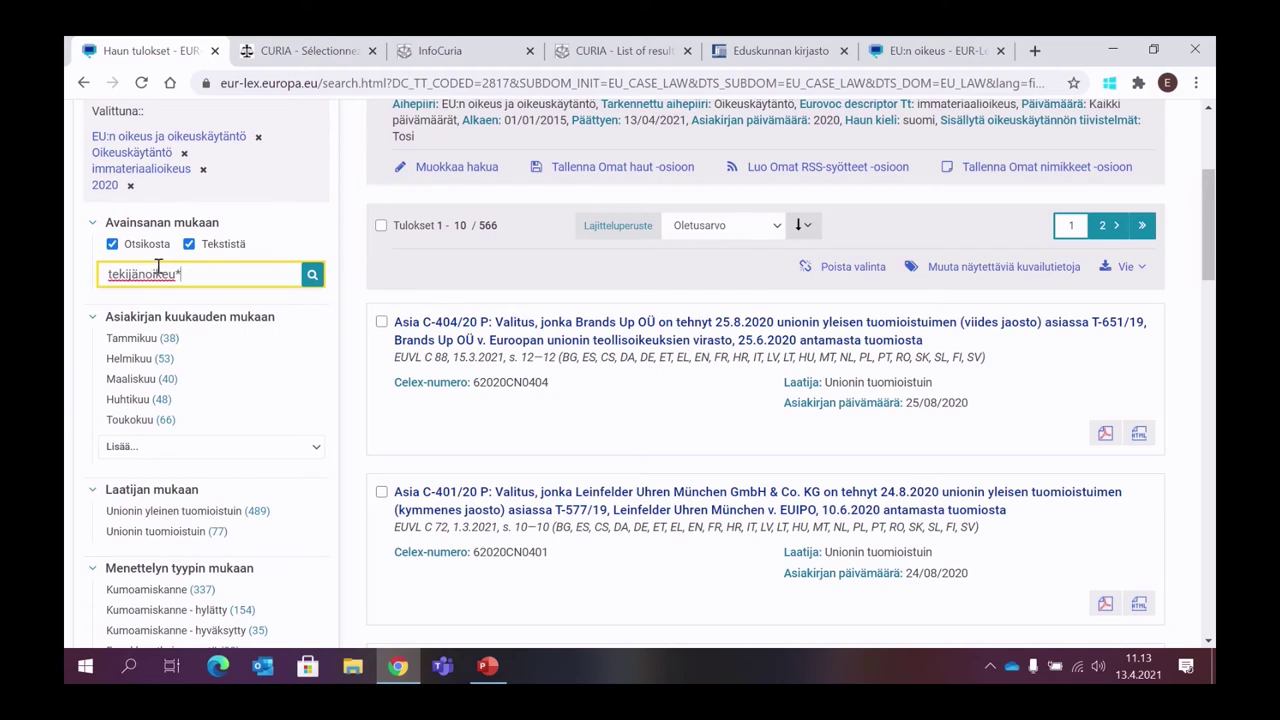
pyautogui.click(188, 246)
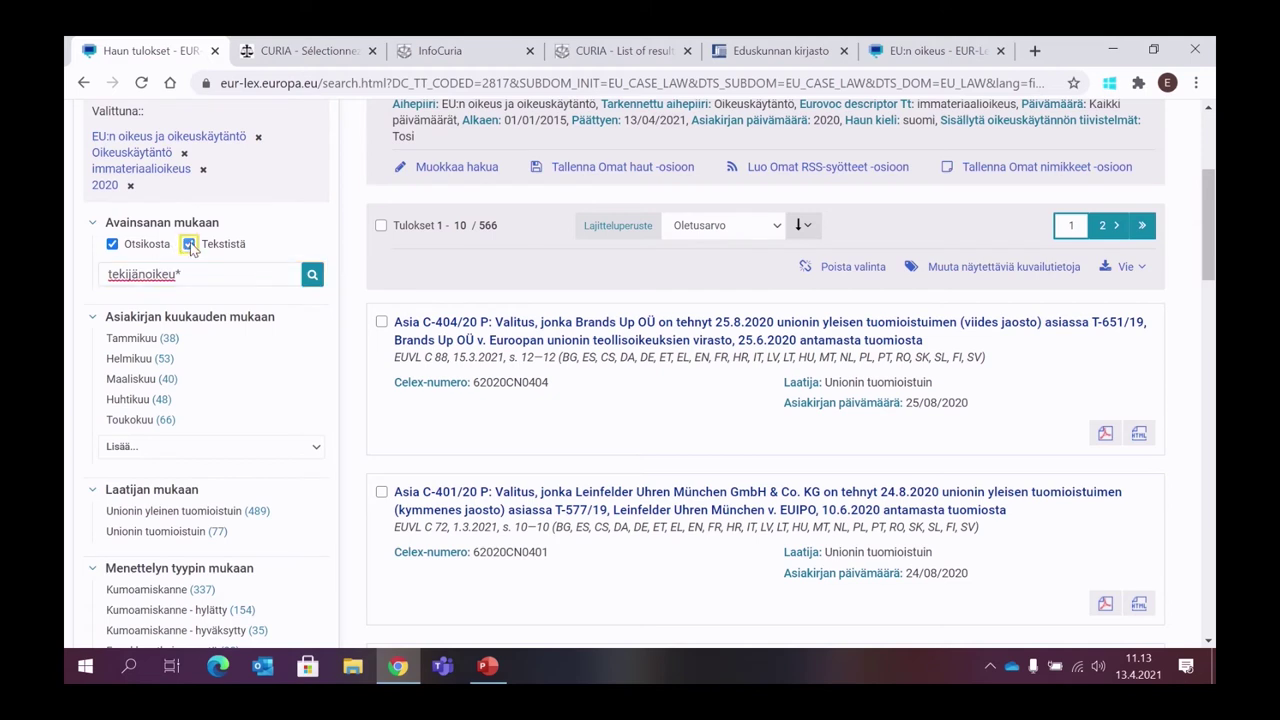
pyautogui.click(313, 275)
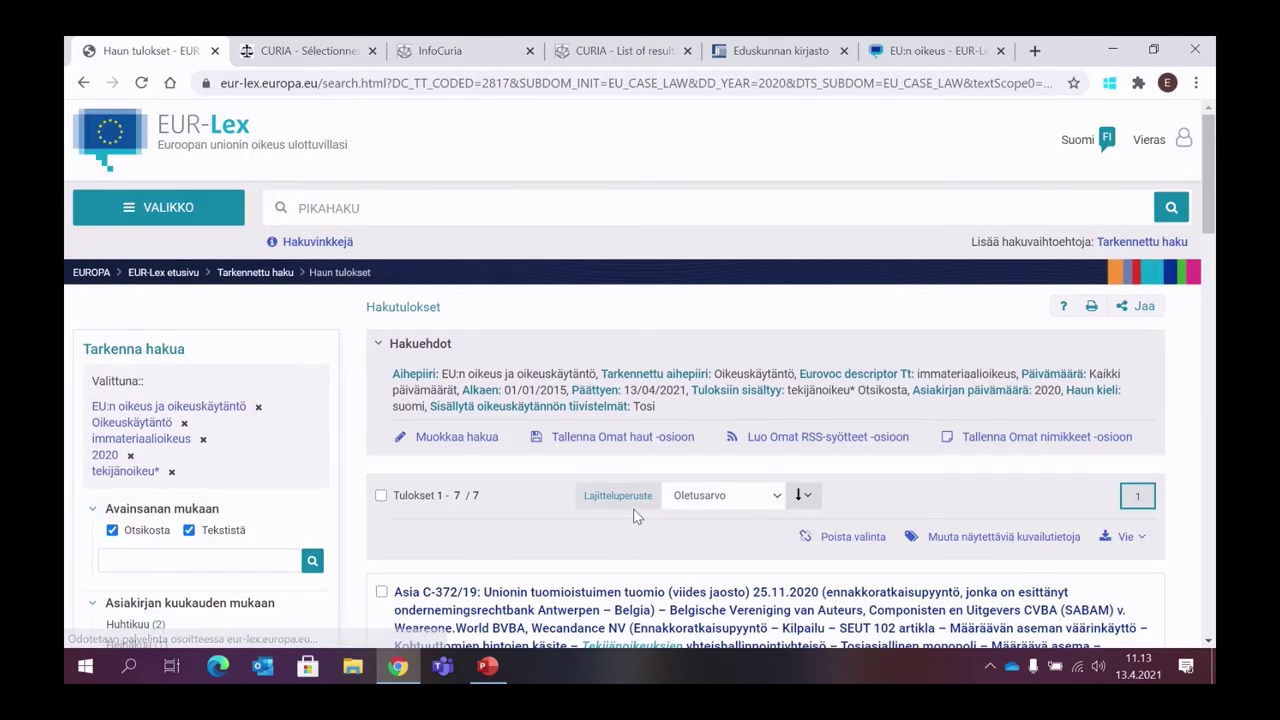
pyautogui.scroll(-2, 630, 457)
pyautogui.scroll(-2, 630, 457)
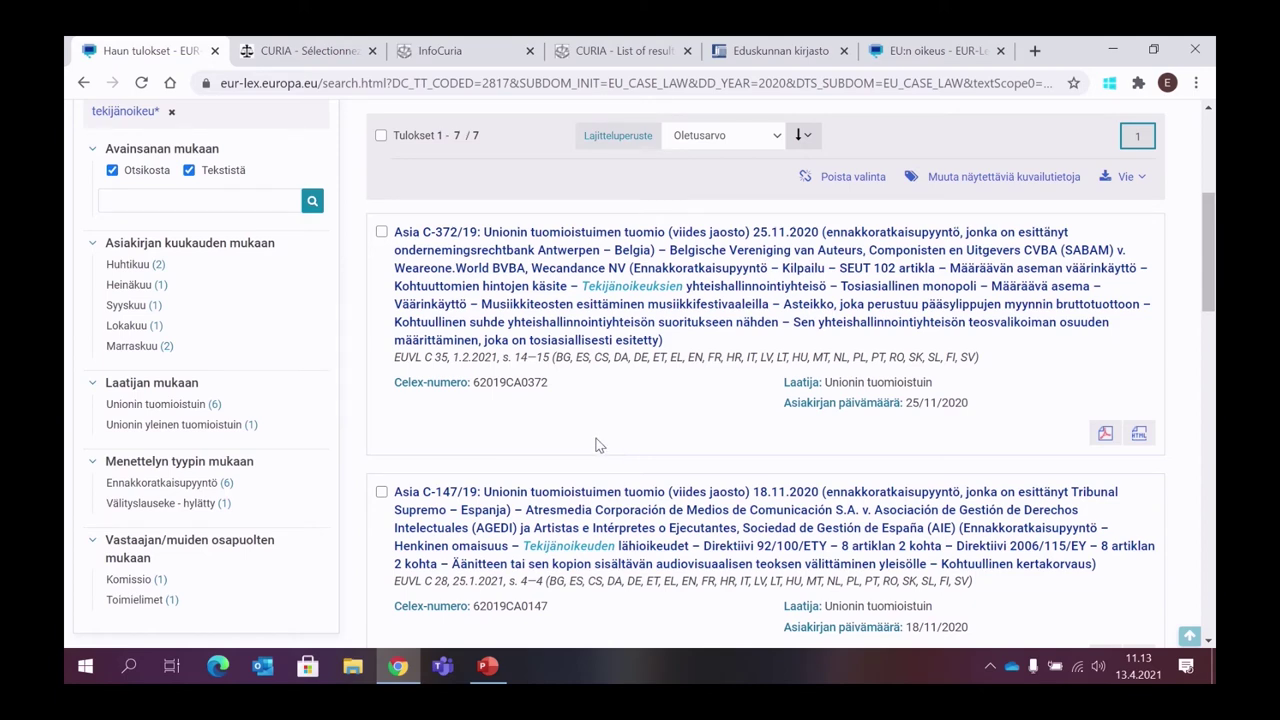
pyautogui.scroll(3, 603, 440)
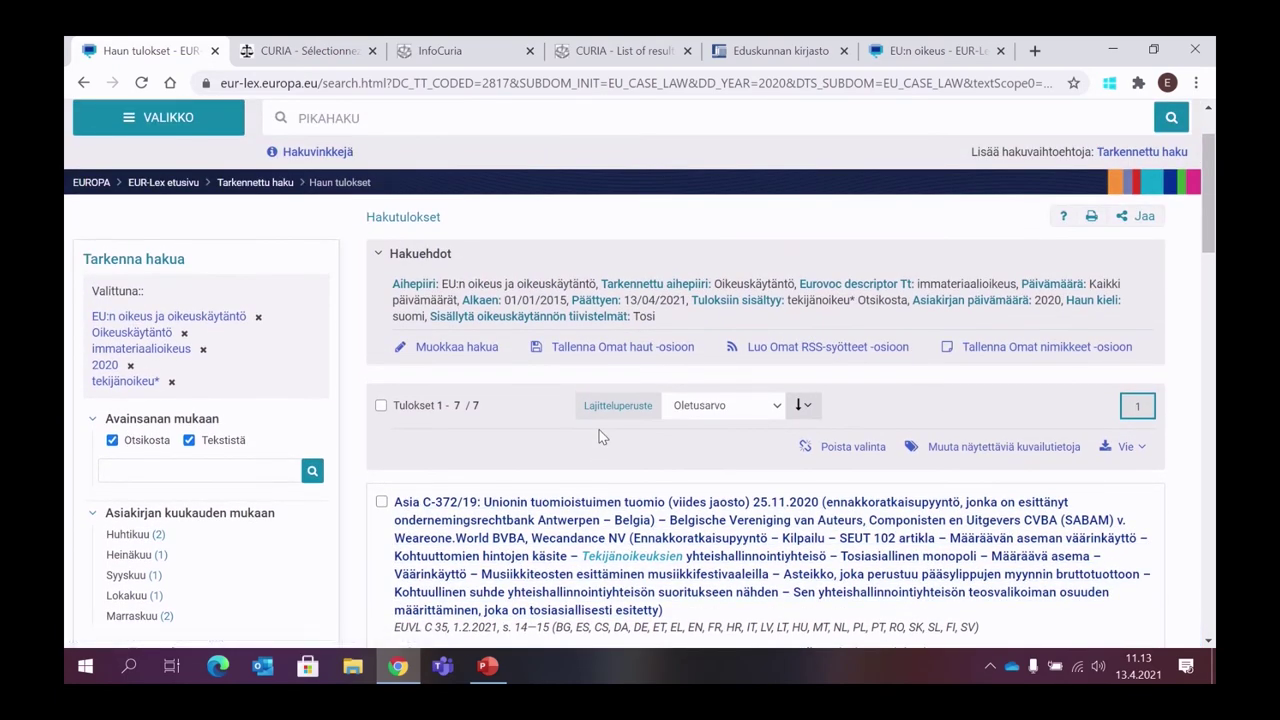